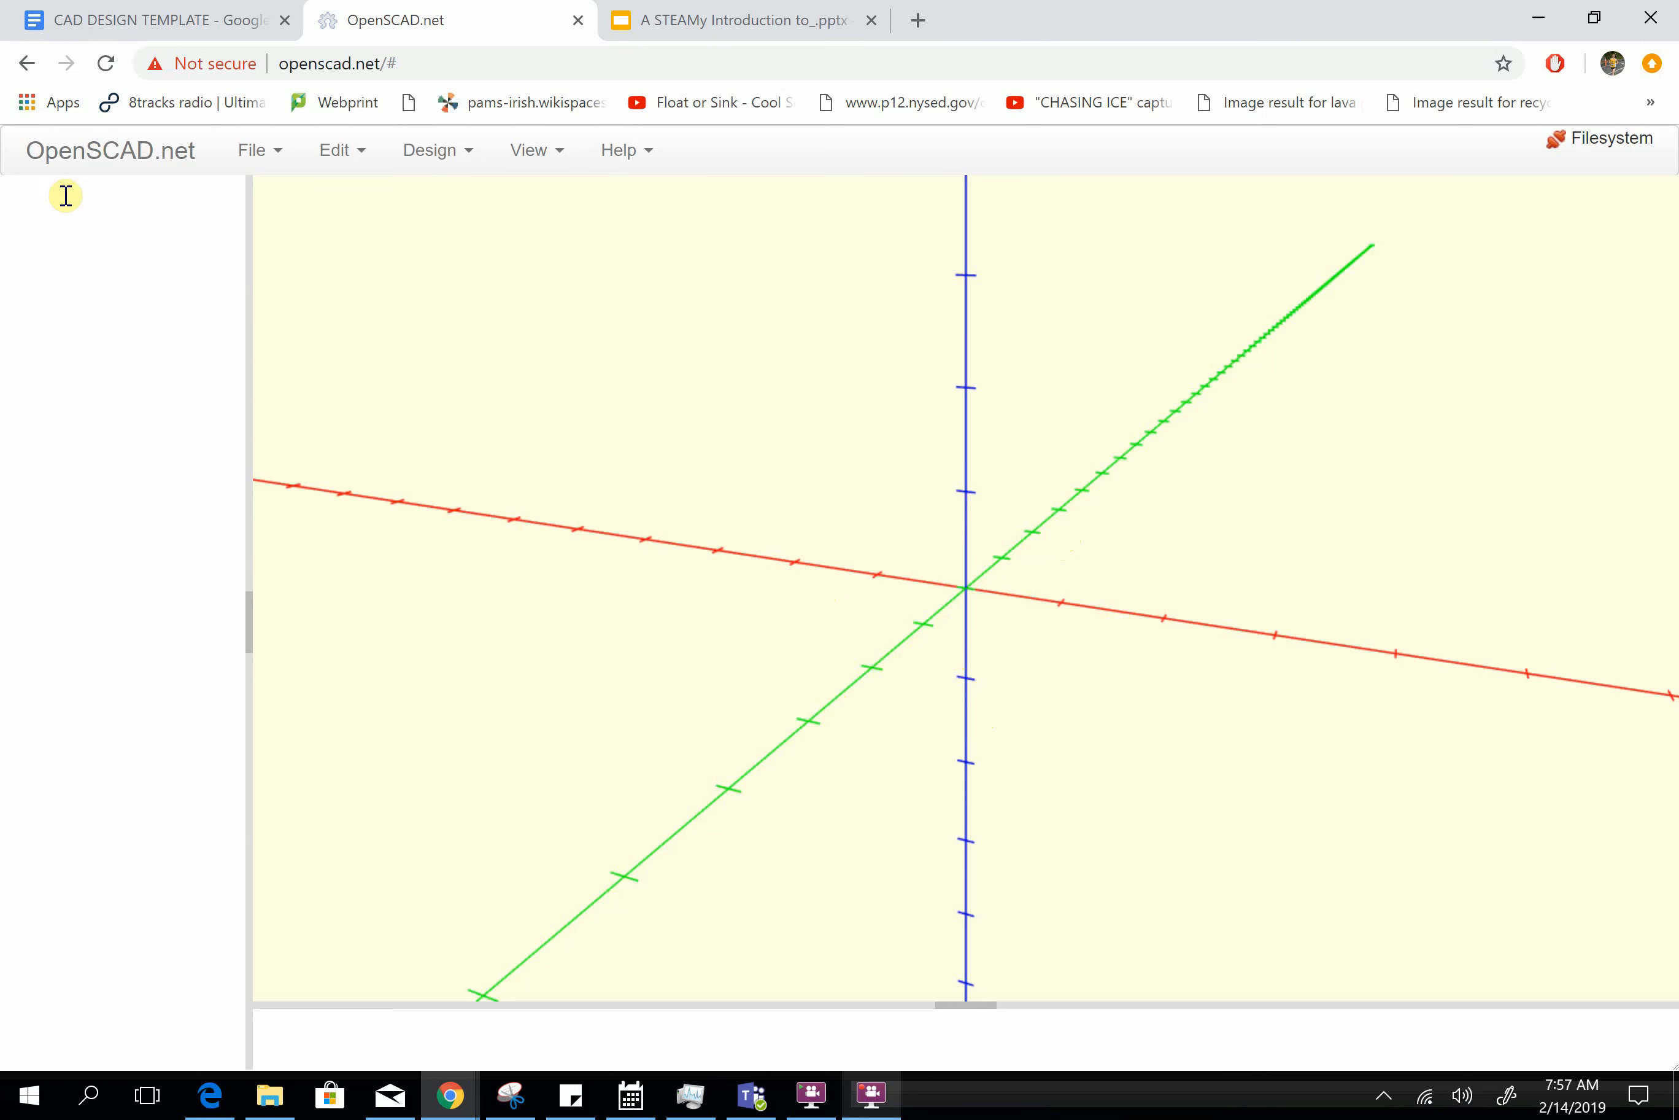
Write the code line cube([10,10,10]); in the empty editor.
{"action": "left_click", "coordinate": [21, 215]}
{"action": "scroll", "coordinate": [17, 199], "scroll_direction": "up", "scroll_amount": 5, "text": "ctrl"}
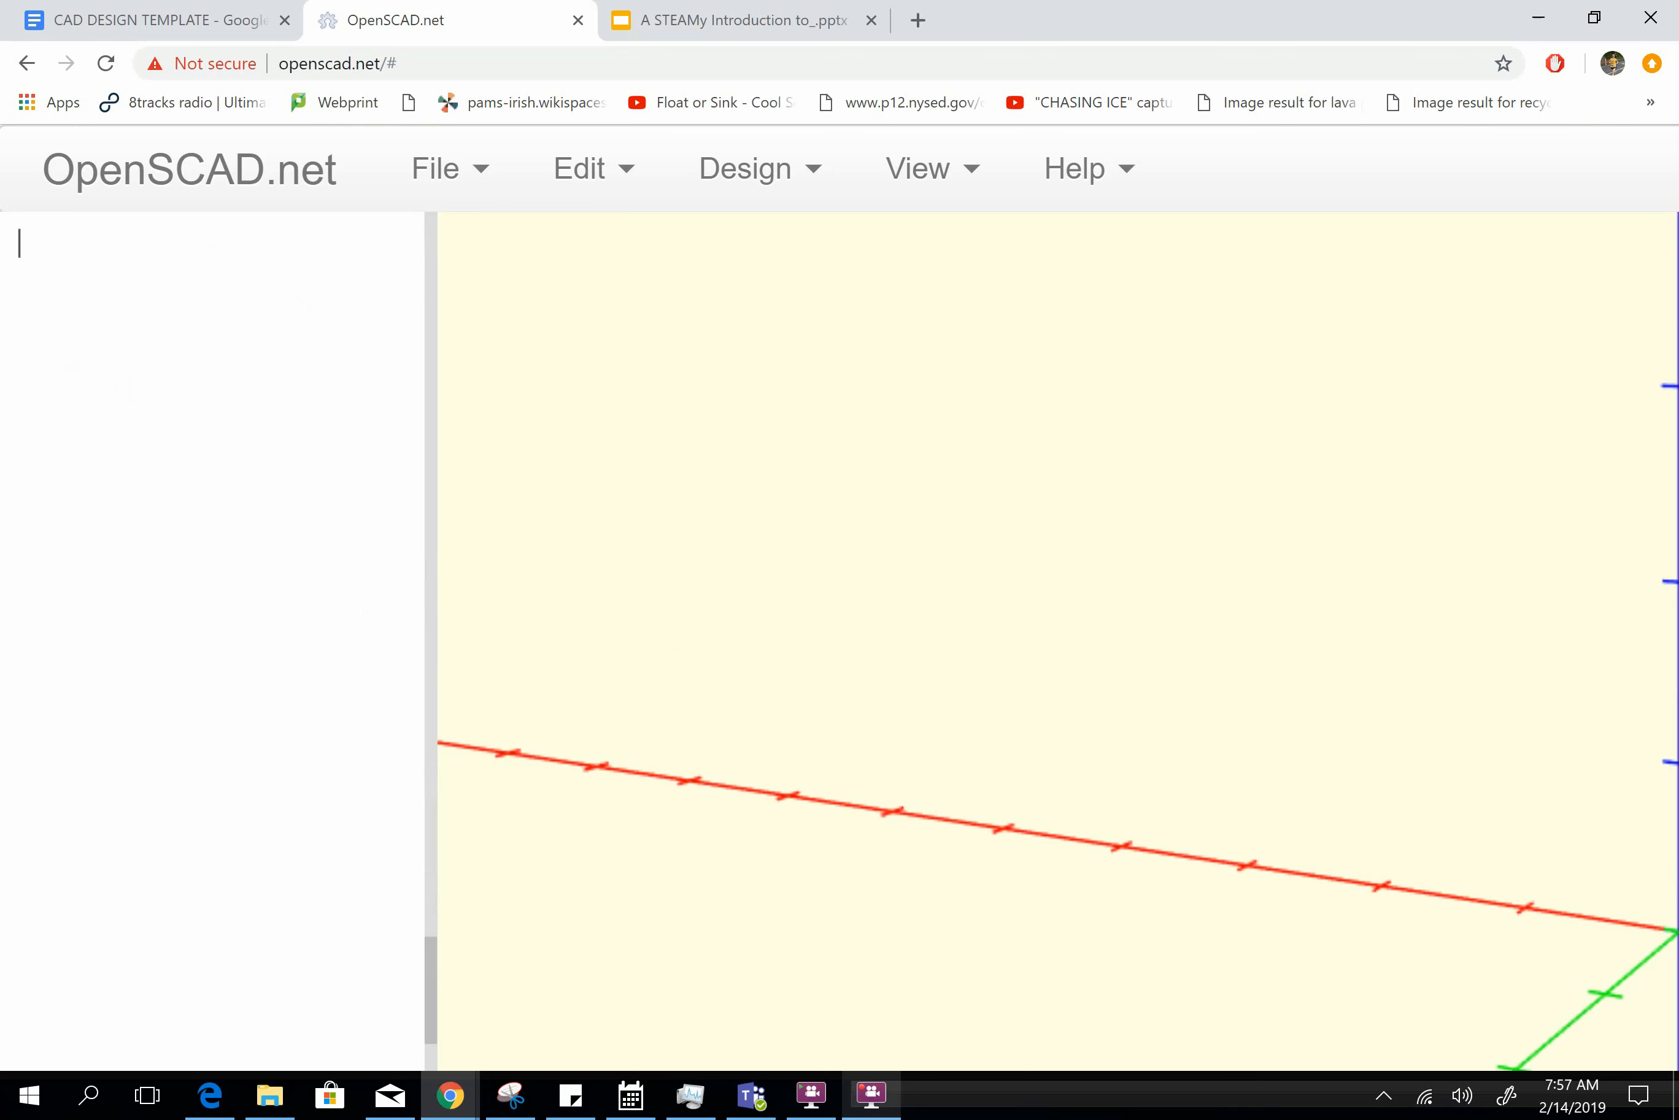
{"action": "type", "text": "cube ( [10"}
{"action": "type", "text": ",10,10]);"}
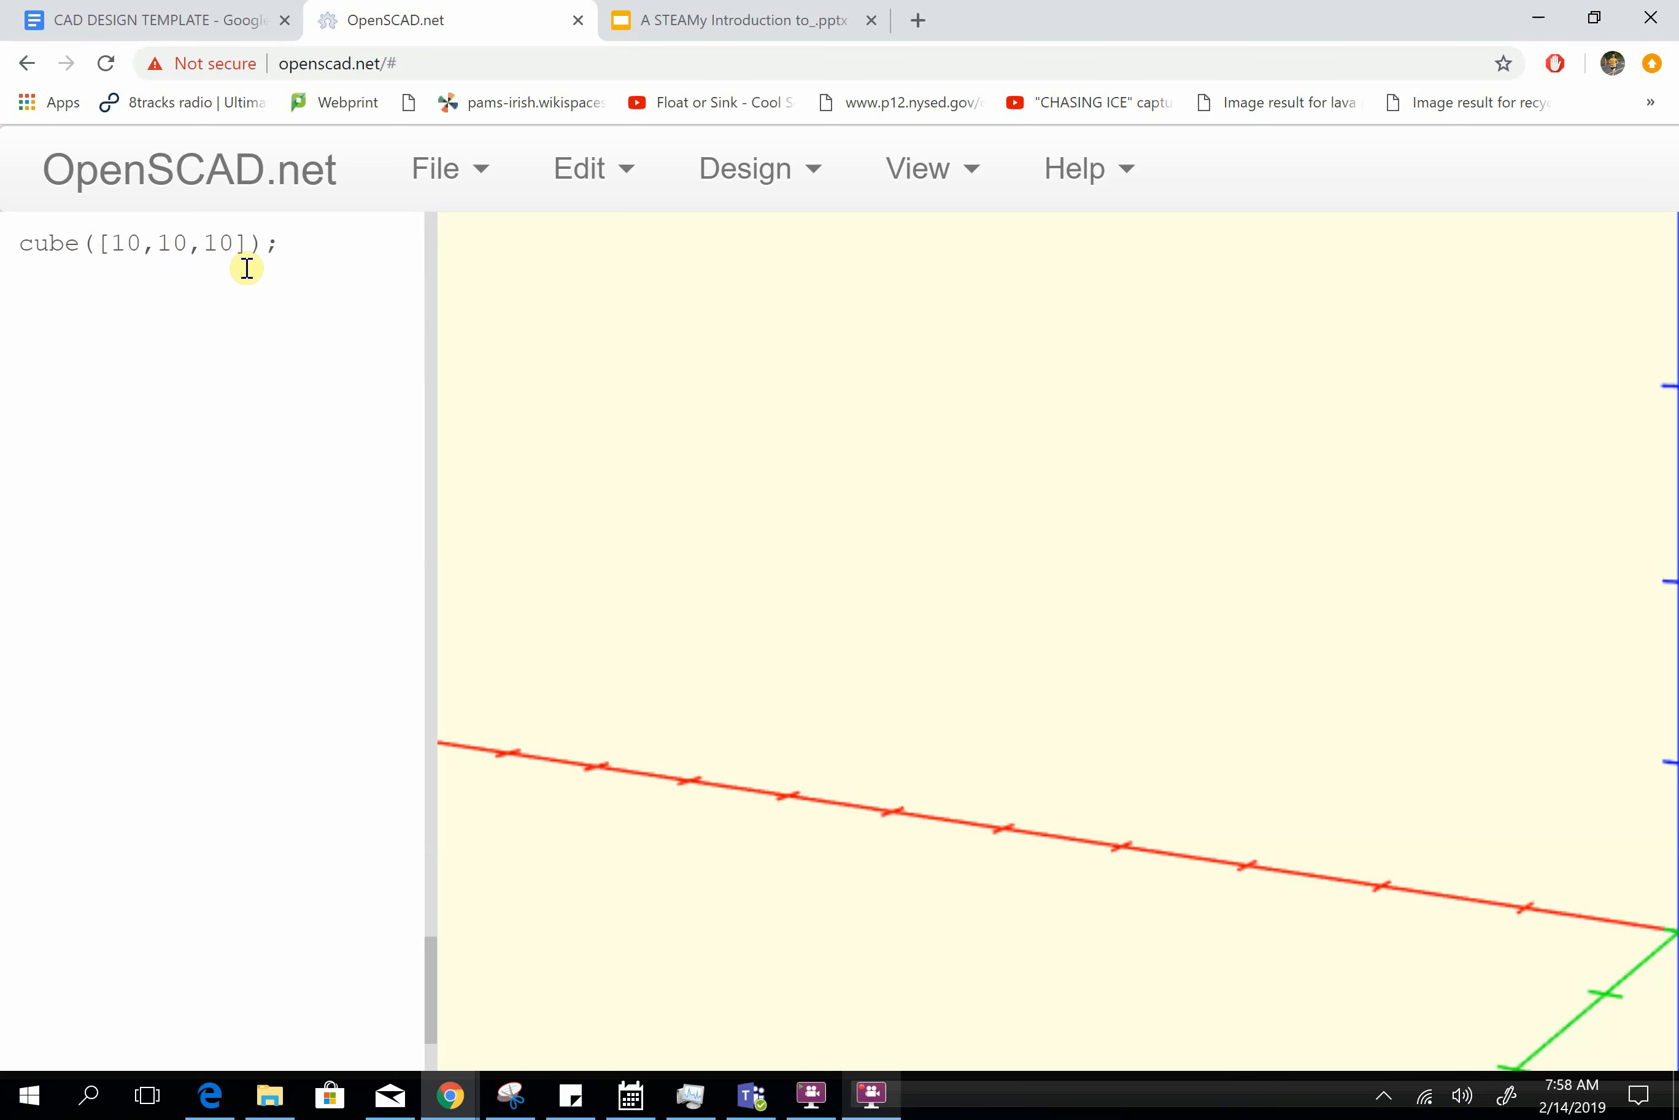
Compile the code to render the 10 × 10 × 10 cube.
{"action": "key", "text": "ctrl+minus"}
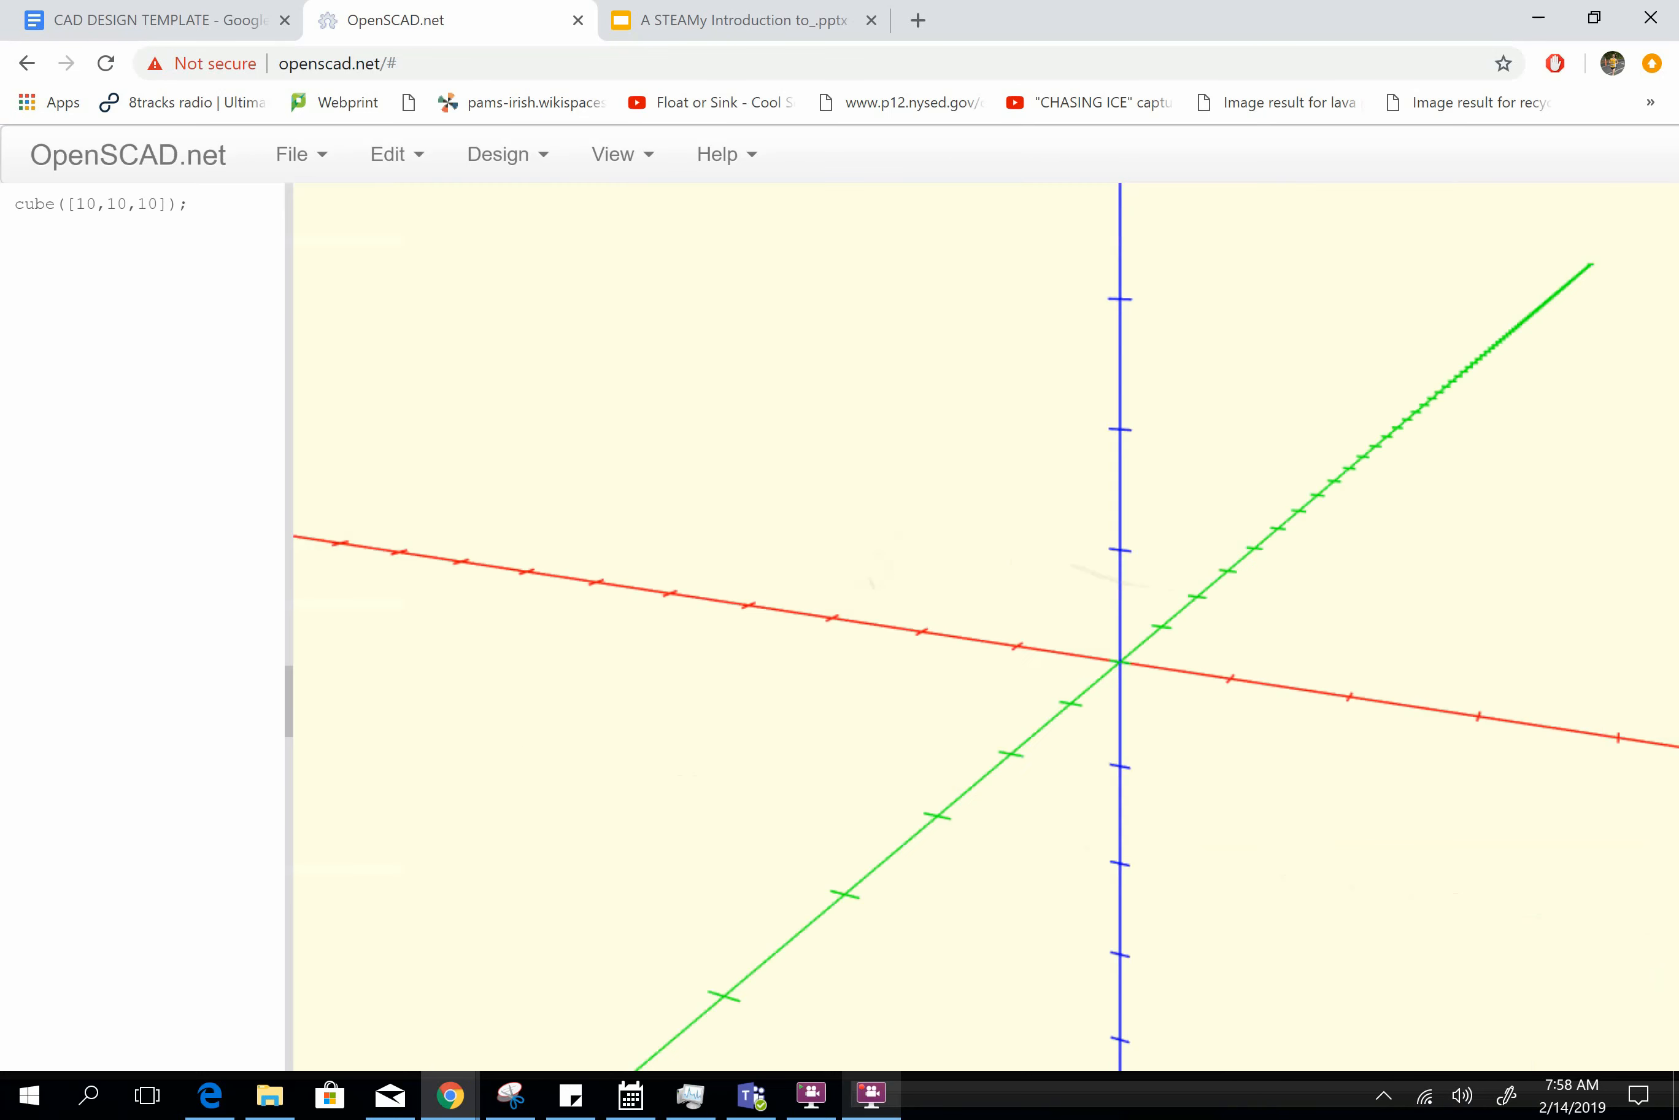
{"action": "key", "text": "ctrl+minus"}
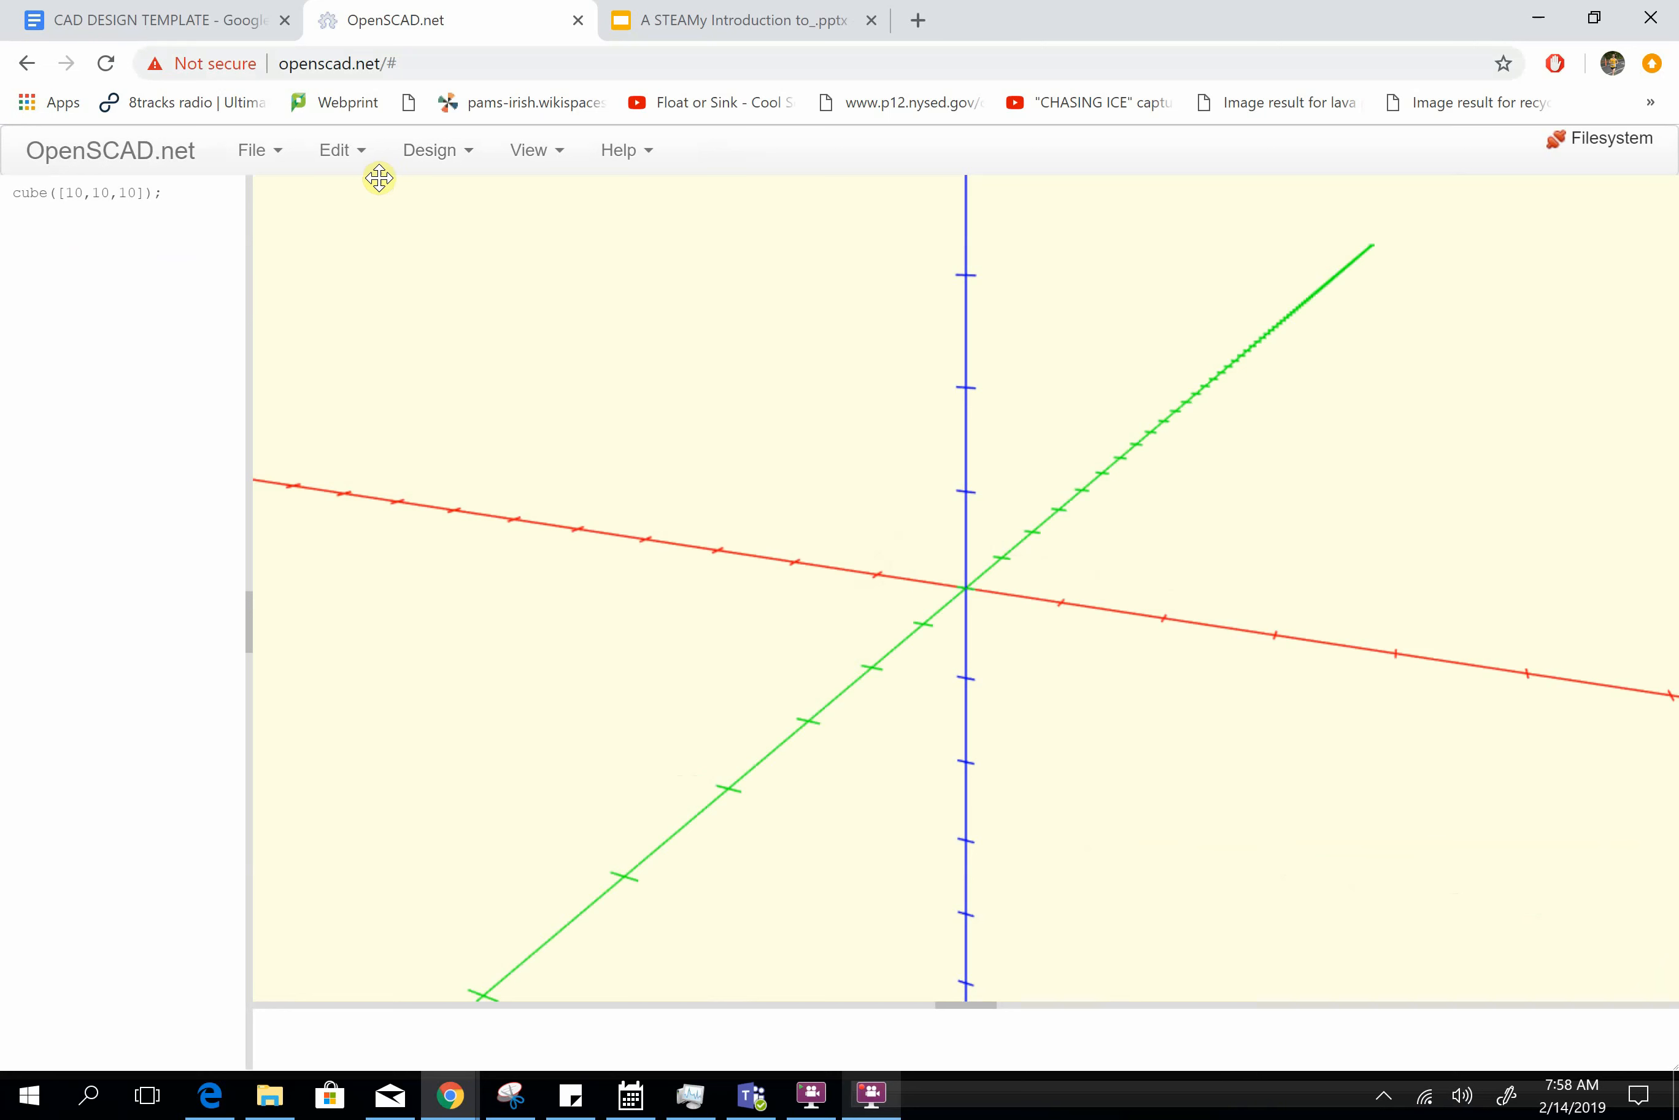
{"action": "left_click", "coordinate": [436, 163]}
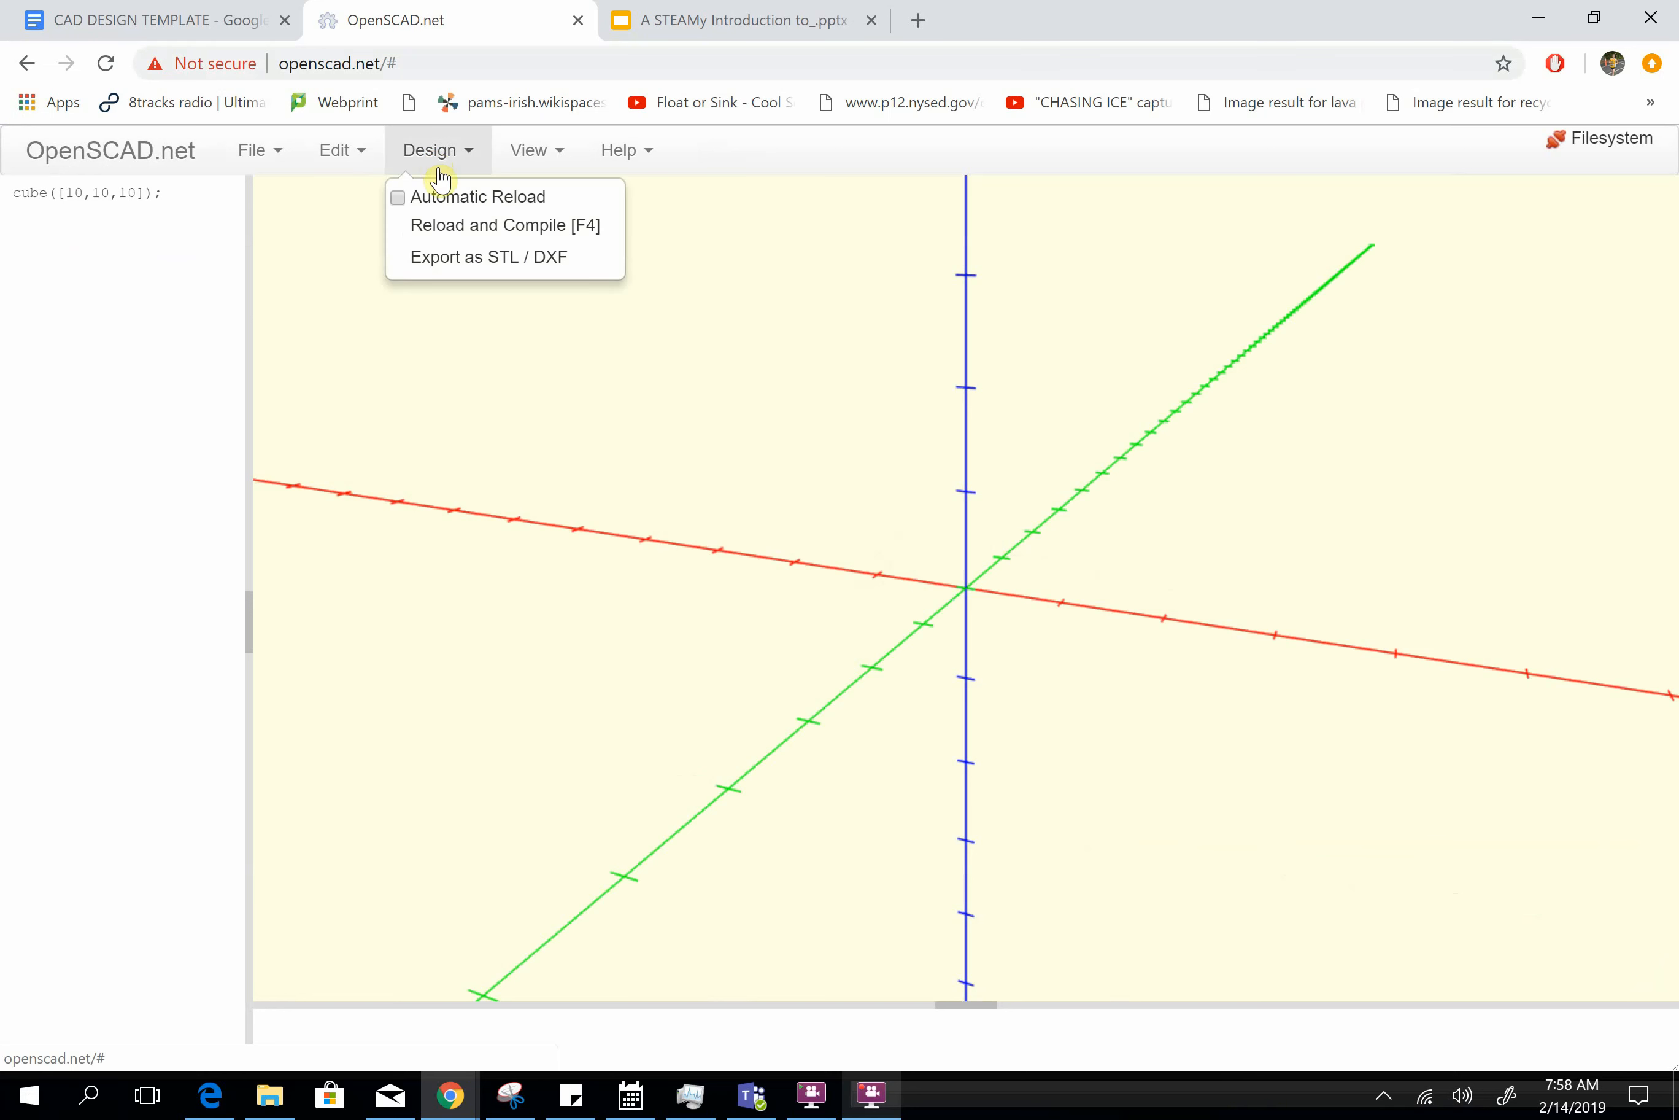
{"action": "left_click", "coordinate": [452, 226]}
{"action": "scroll", "coordinate": [1062, 659], "scroll_direction": "down", "scroll_amount": 5}
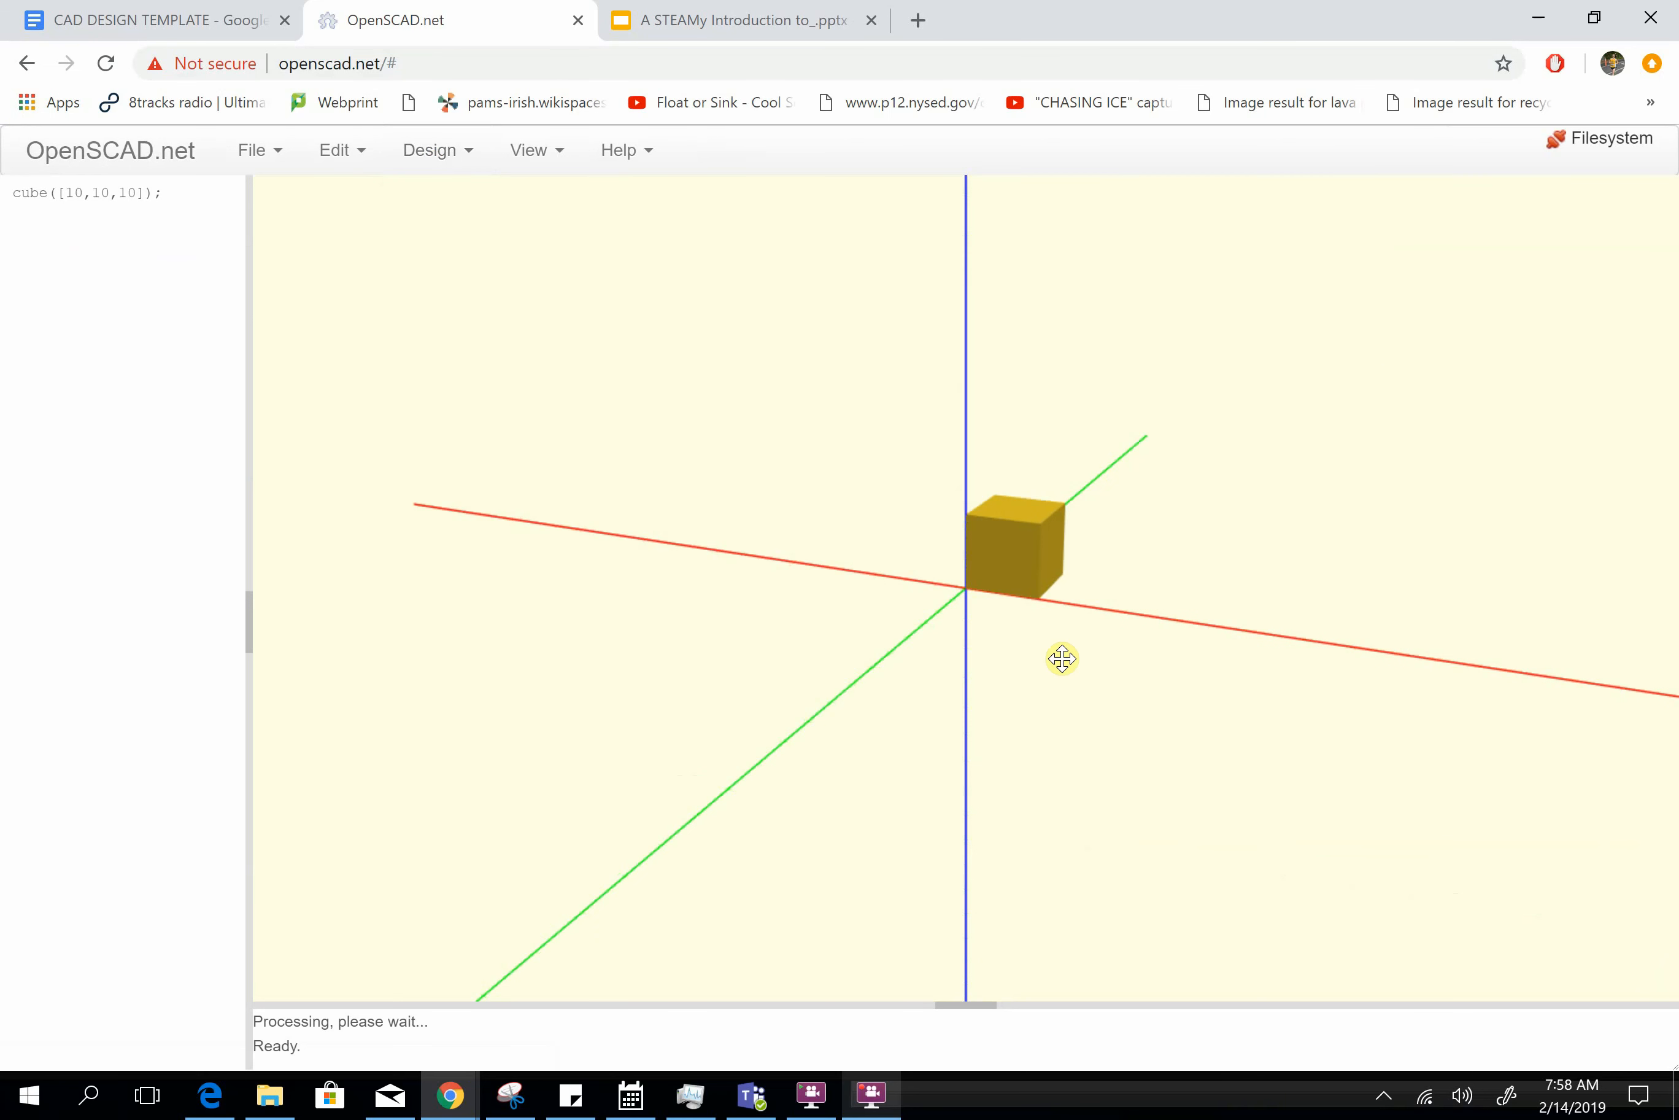
Change the cube's first dimension to 20 and recompile the model.
{"action": "scroll", "coordinate": [1061, 659], "scroll_direction": "up", "scroll_amount": 4}
{"action": "scroll", "coordinate": [1061, 659], "scroll_direction": "down", "scroll_amount": 6}
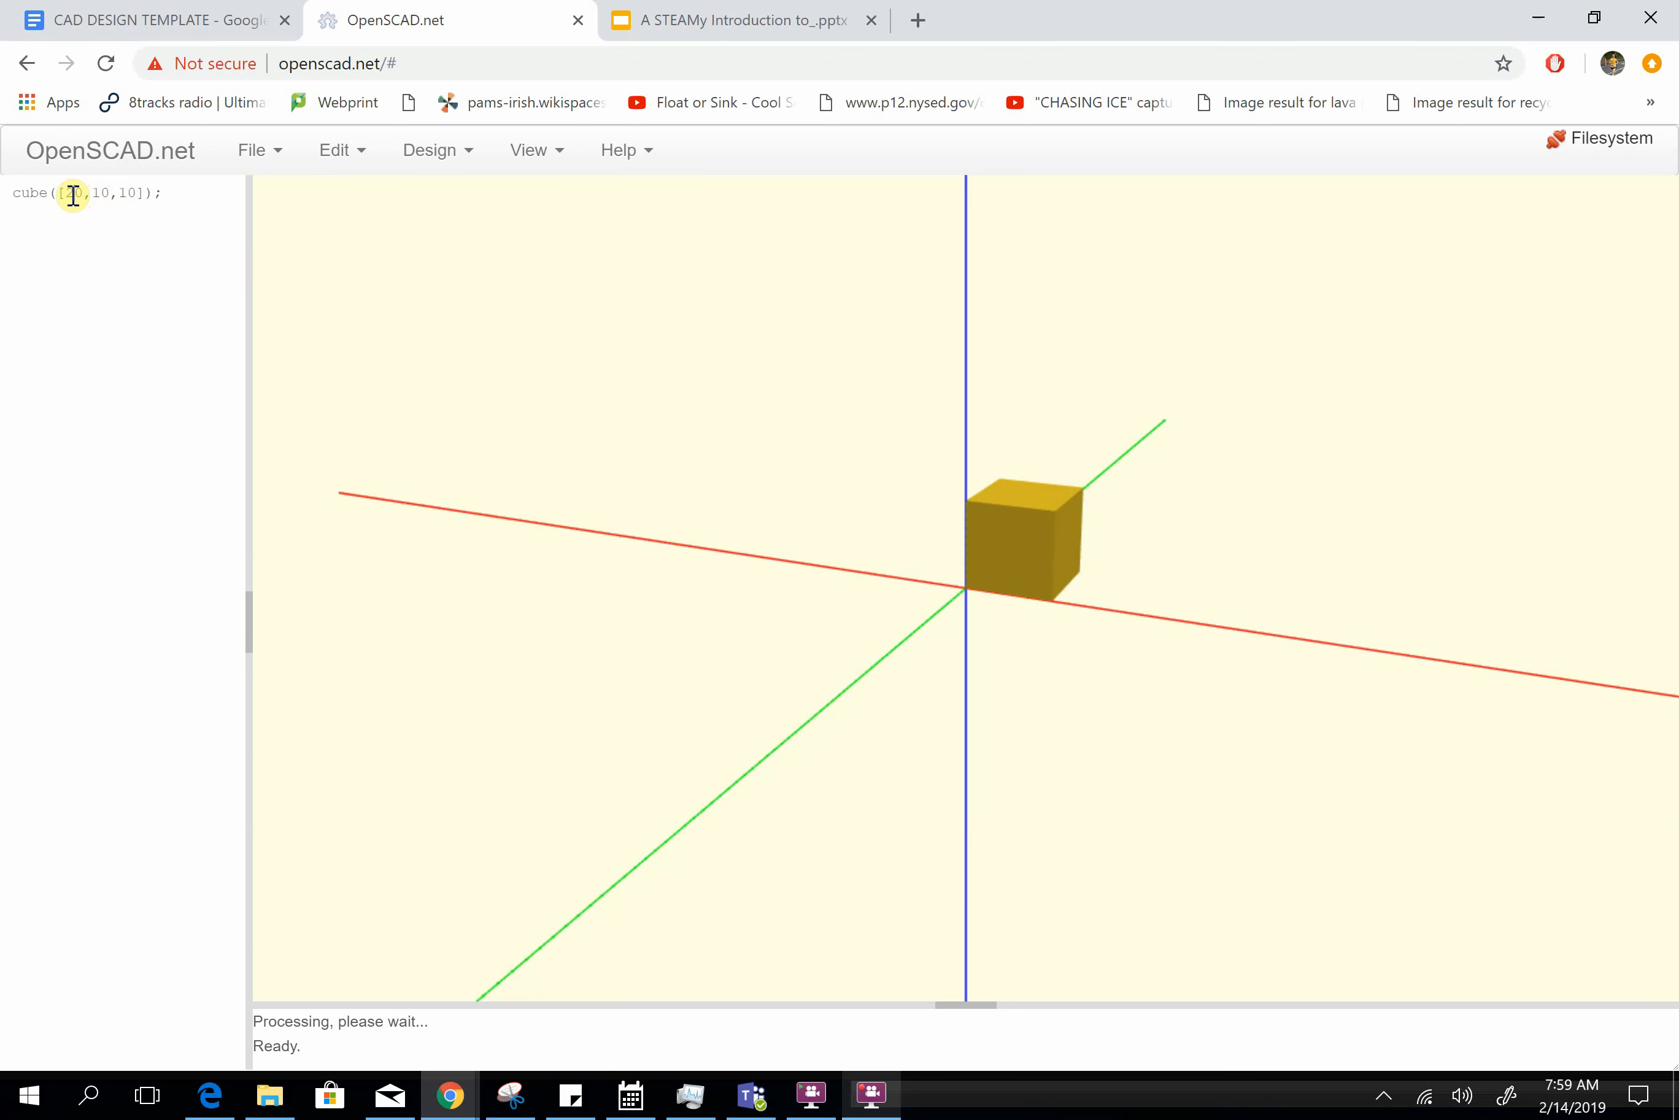
{"action": "left_click", "coordinate": [437, 155]}
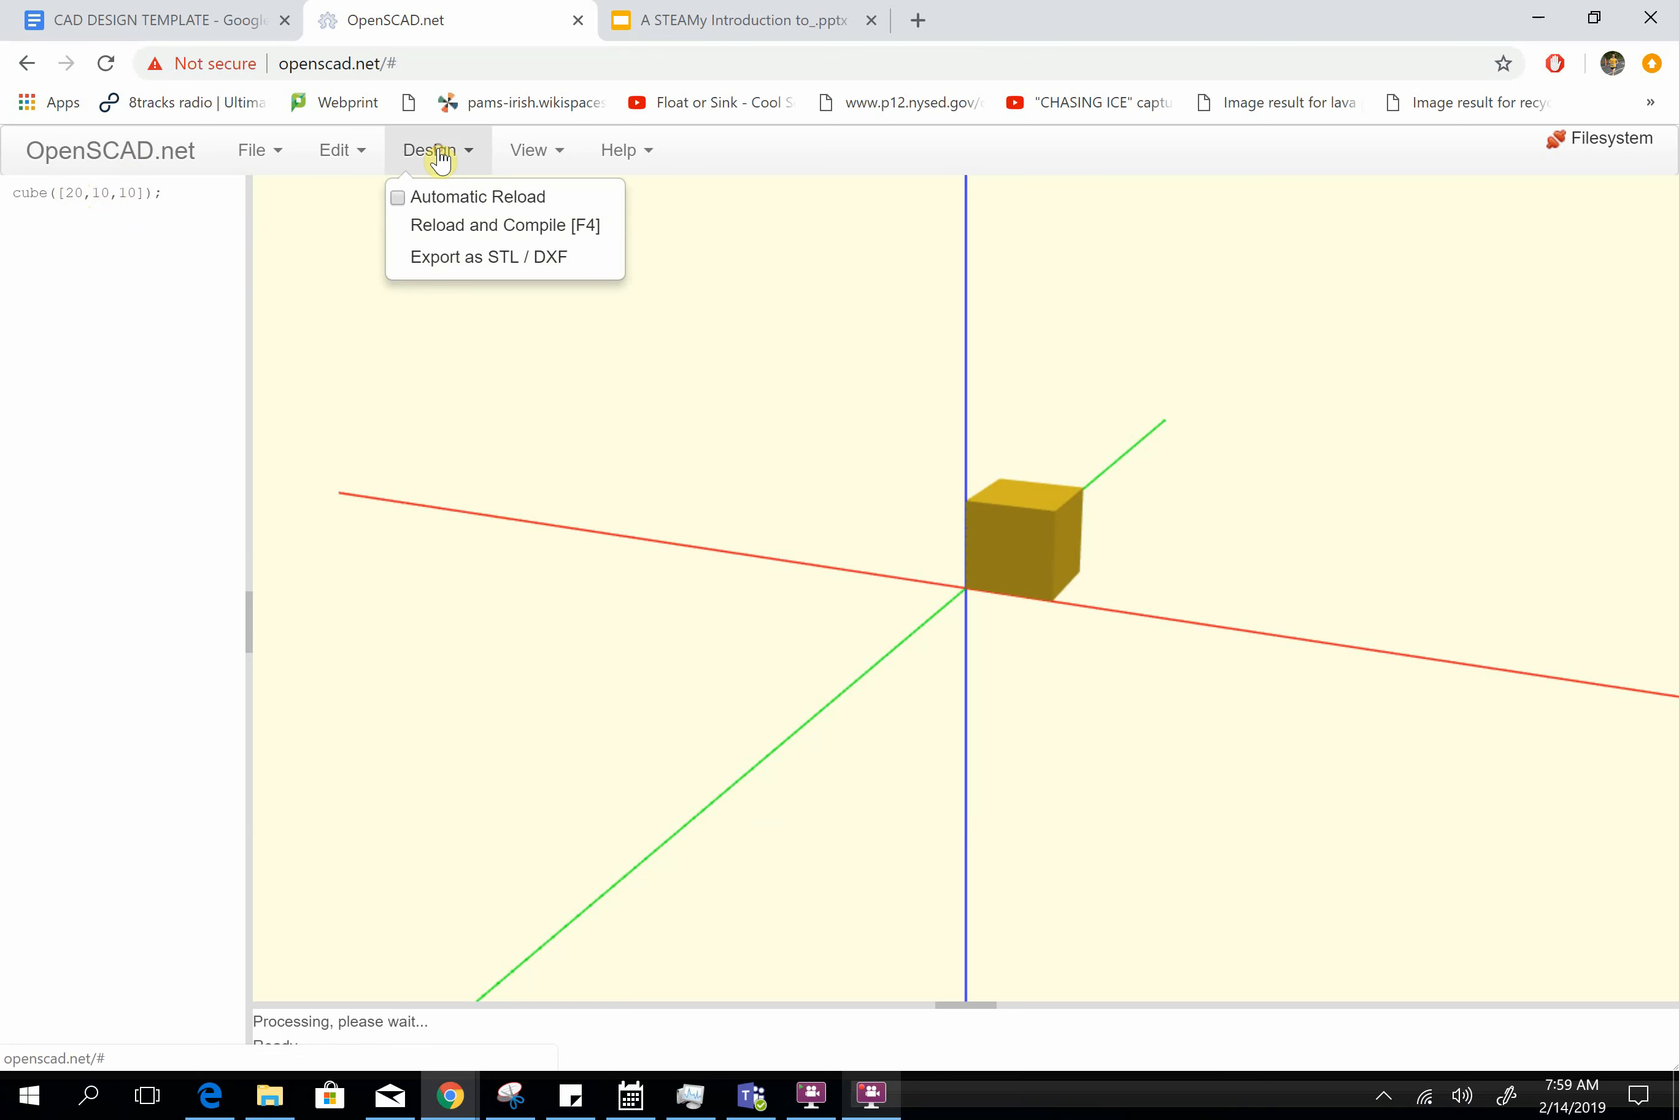
{"action": "left_click", "coordinate": [459, 227]}
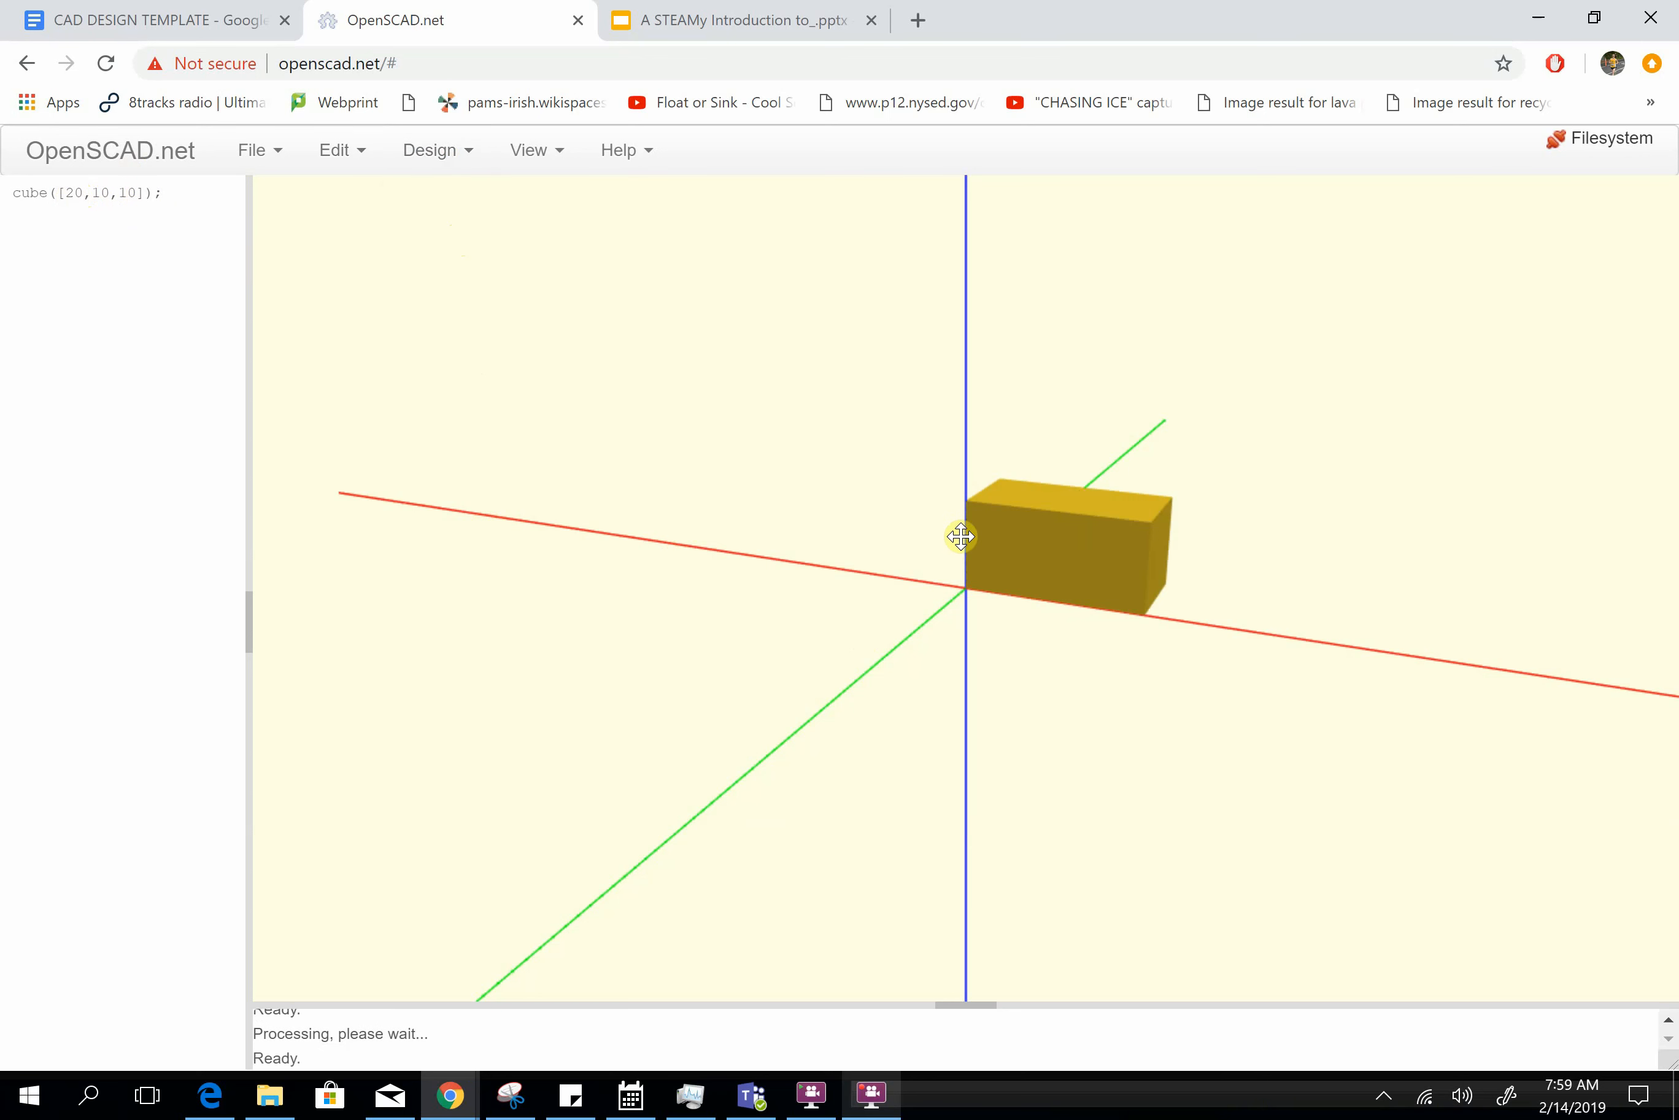
{"action": "mouse_move", "coordinate": [893, 614]}
{"action": "left_mouse_down"}
{"action": "mouse_move", "coordinate": [918, 625]}
{"action": "mouse_move", "coordinate": [911, 641]}
{"action": "mouse_move", "coordinate": [866, 637]}
{"action": "mouse_move", "coordinate": [866, 615]}
{"action": "mouse_move", "coordinate": [892, 606]}
{"action": "mouse_move", "coordinate": [900, 633]}
{"action": "mouse_move", "coordinate": [880, 633]}
{"action": "mouse_move", "coordinate": [888, 616]}
{"action": "left_mouse_up"}
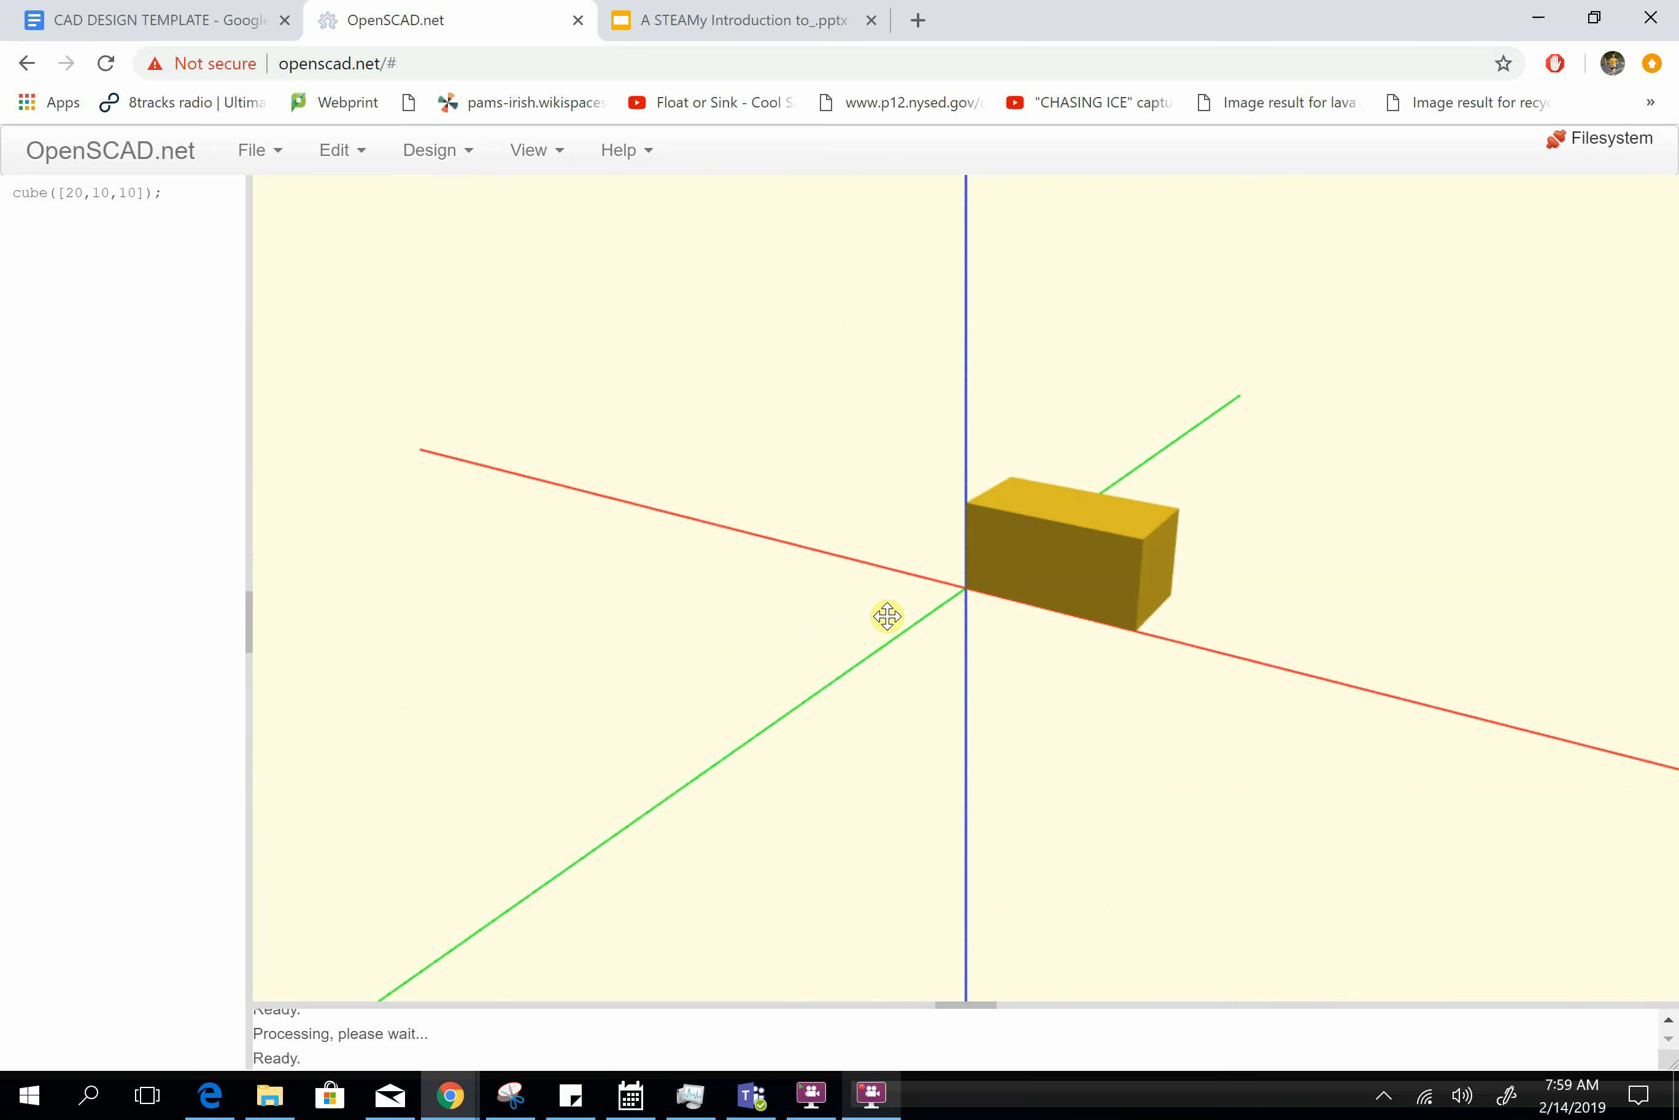
{"action": "scroll", "coordinate": [888, 618], "scroll_direction": "down", "scroll_amount": 5}
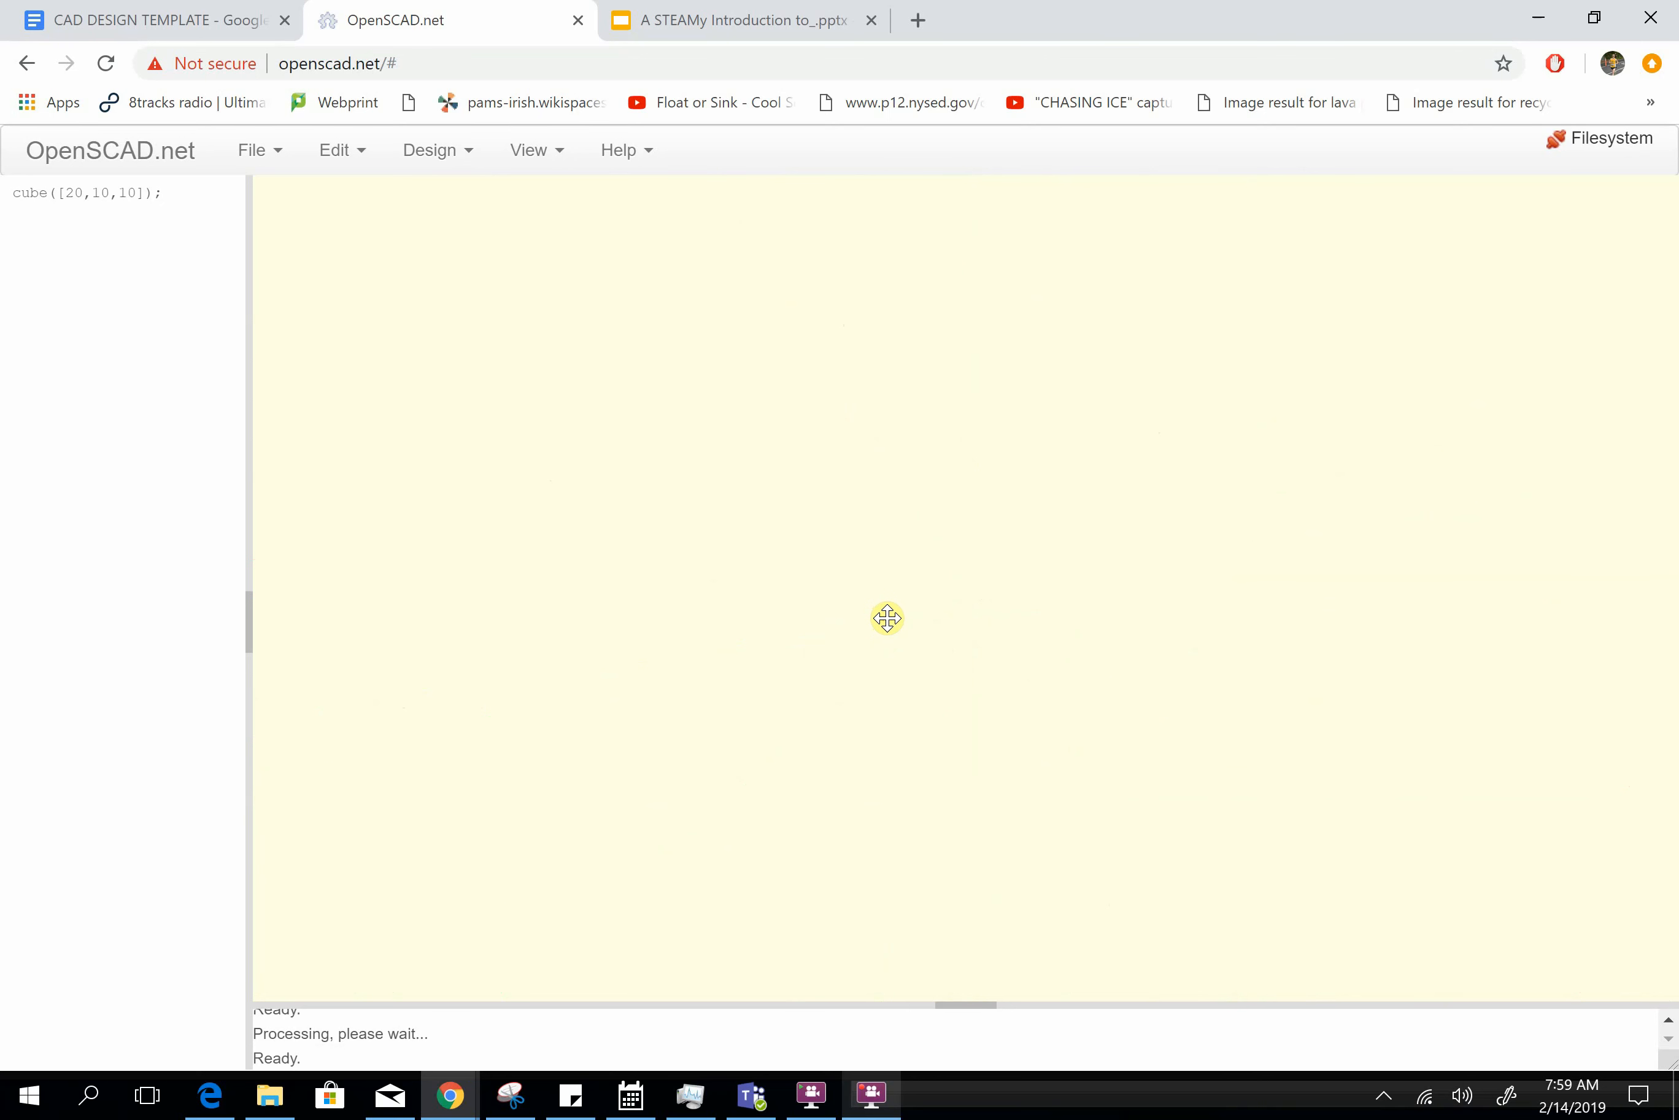
{"action": "scroll", "coordinate": [888, 618], "scroll_direction": "up", "scroll_amount": 8}
{"action": "scroll", "coordinate": [888, 617], "scroll_direction": "up", "scroll_amount": 2}
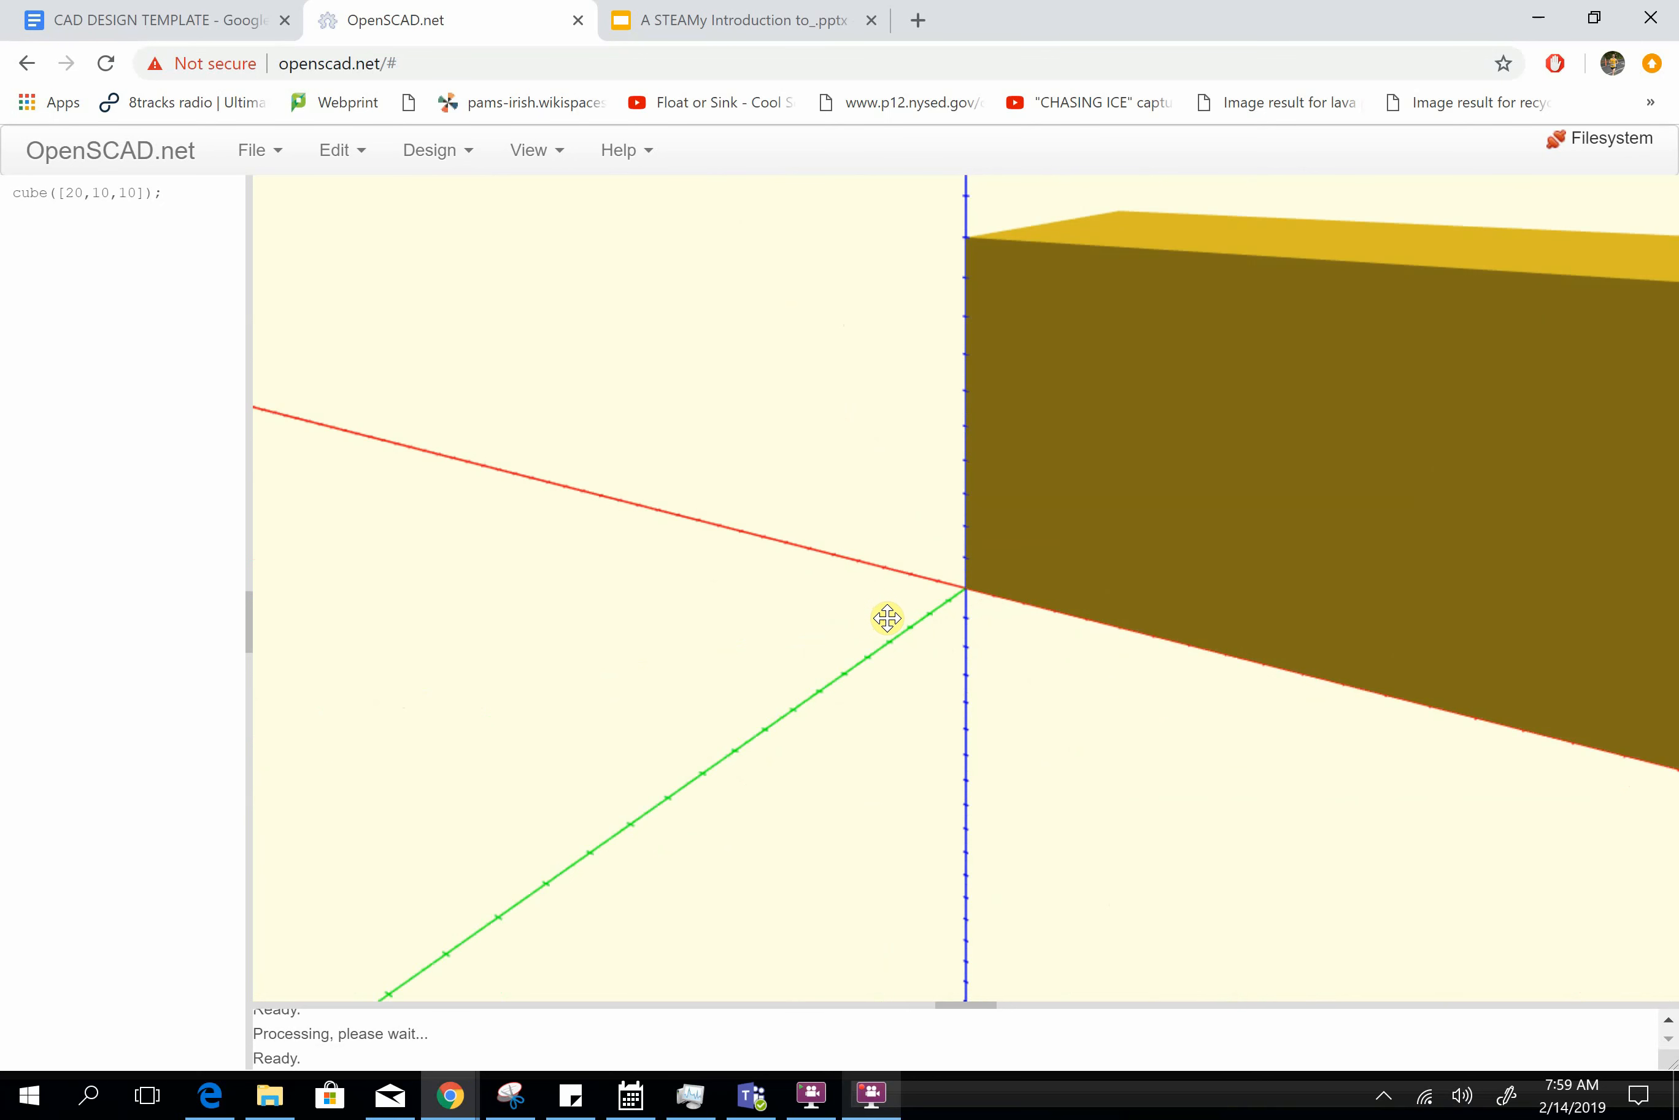
{"action": "scroll", "coordinate": [888, 618], "scroll_direction": "down", "scroll_amount": 4}
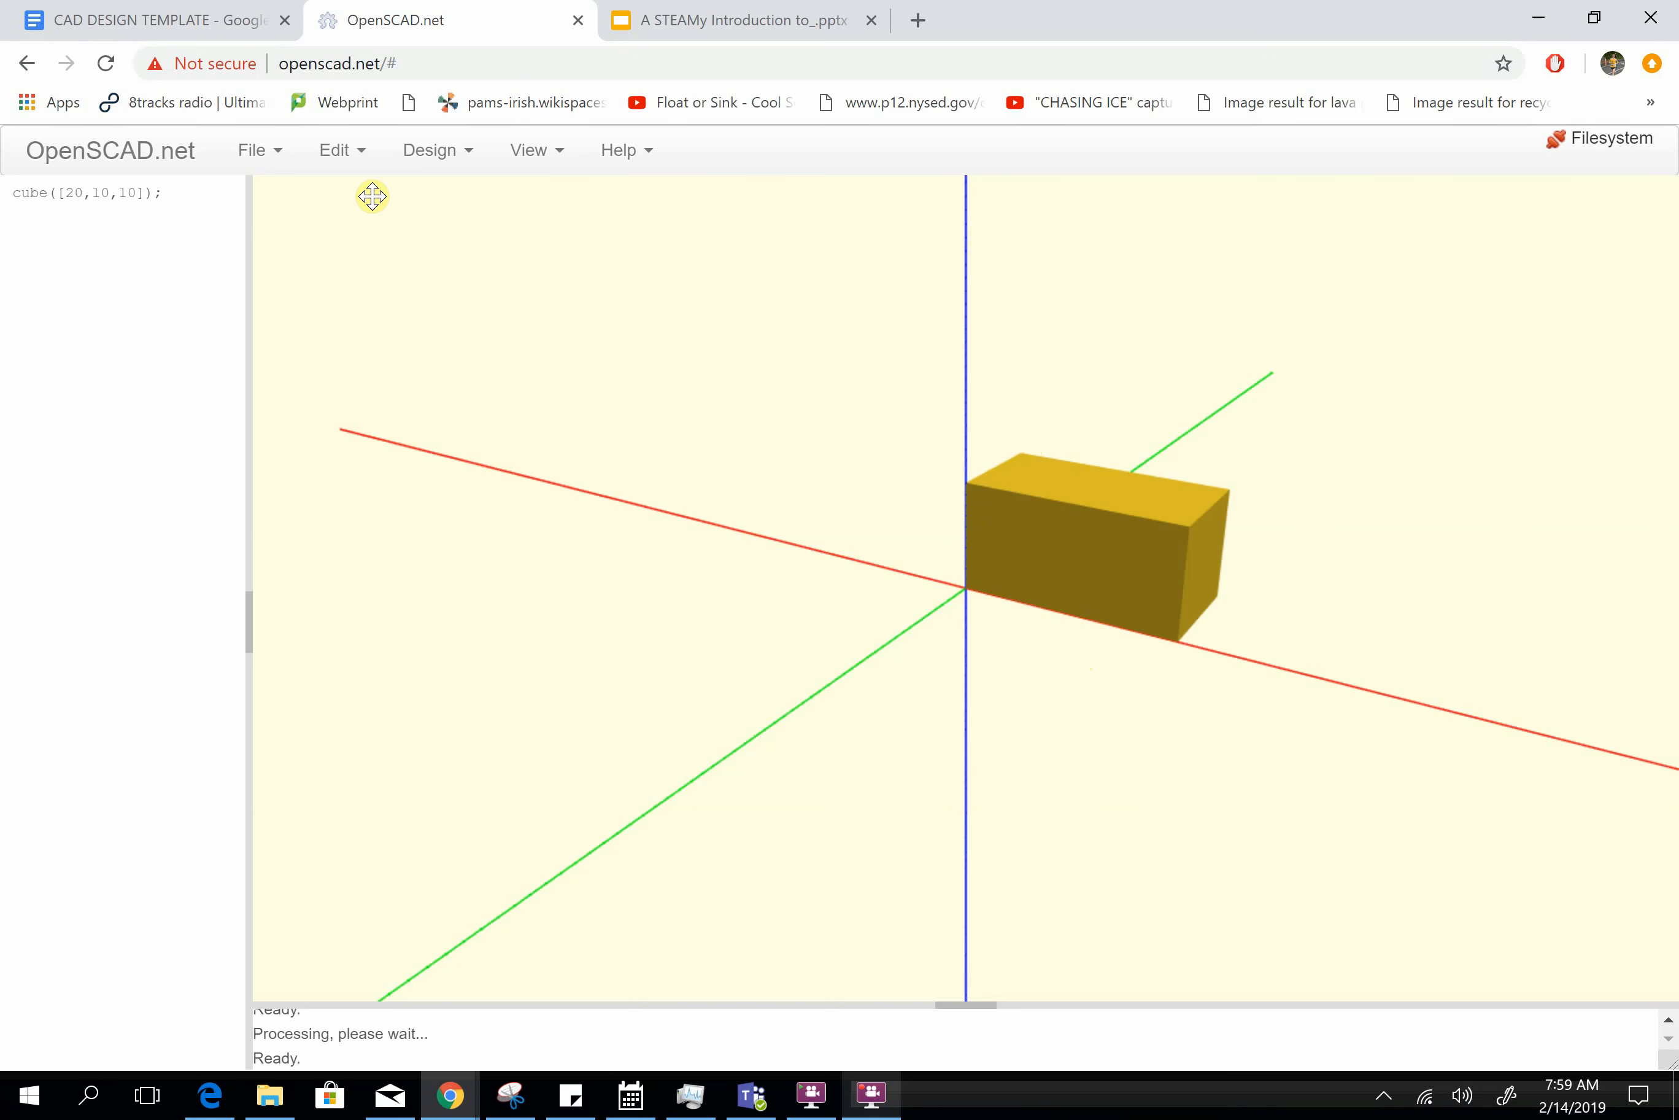
Below the first line, add translate([0.0.10]) and a pasted copy of the cube line, edited to cube([10,10,10]);.
{"action": "left_click", "coordinate": [176, 196]}
{"action": "left_click_drag", "start_coordinate": [177, 197], "coordinate": [7, 192]}
{"action": "left_click", "coordinate": [7, 192]}
{"action": "triple_click", "coordinate": [5, 191]}
{"action": "key", "text": "ctrl+c"}
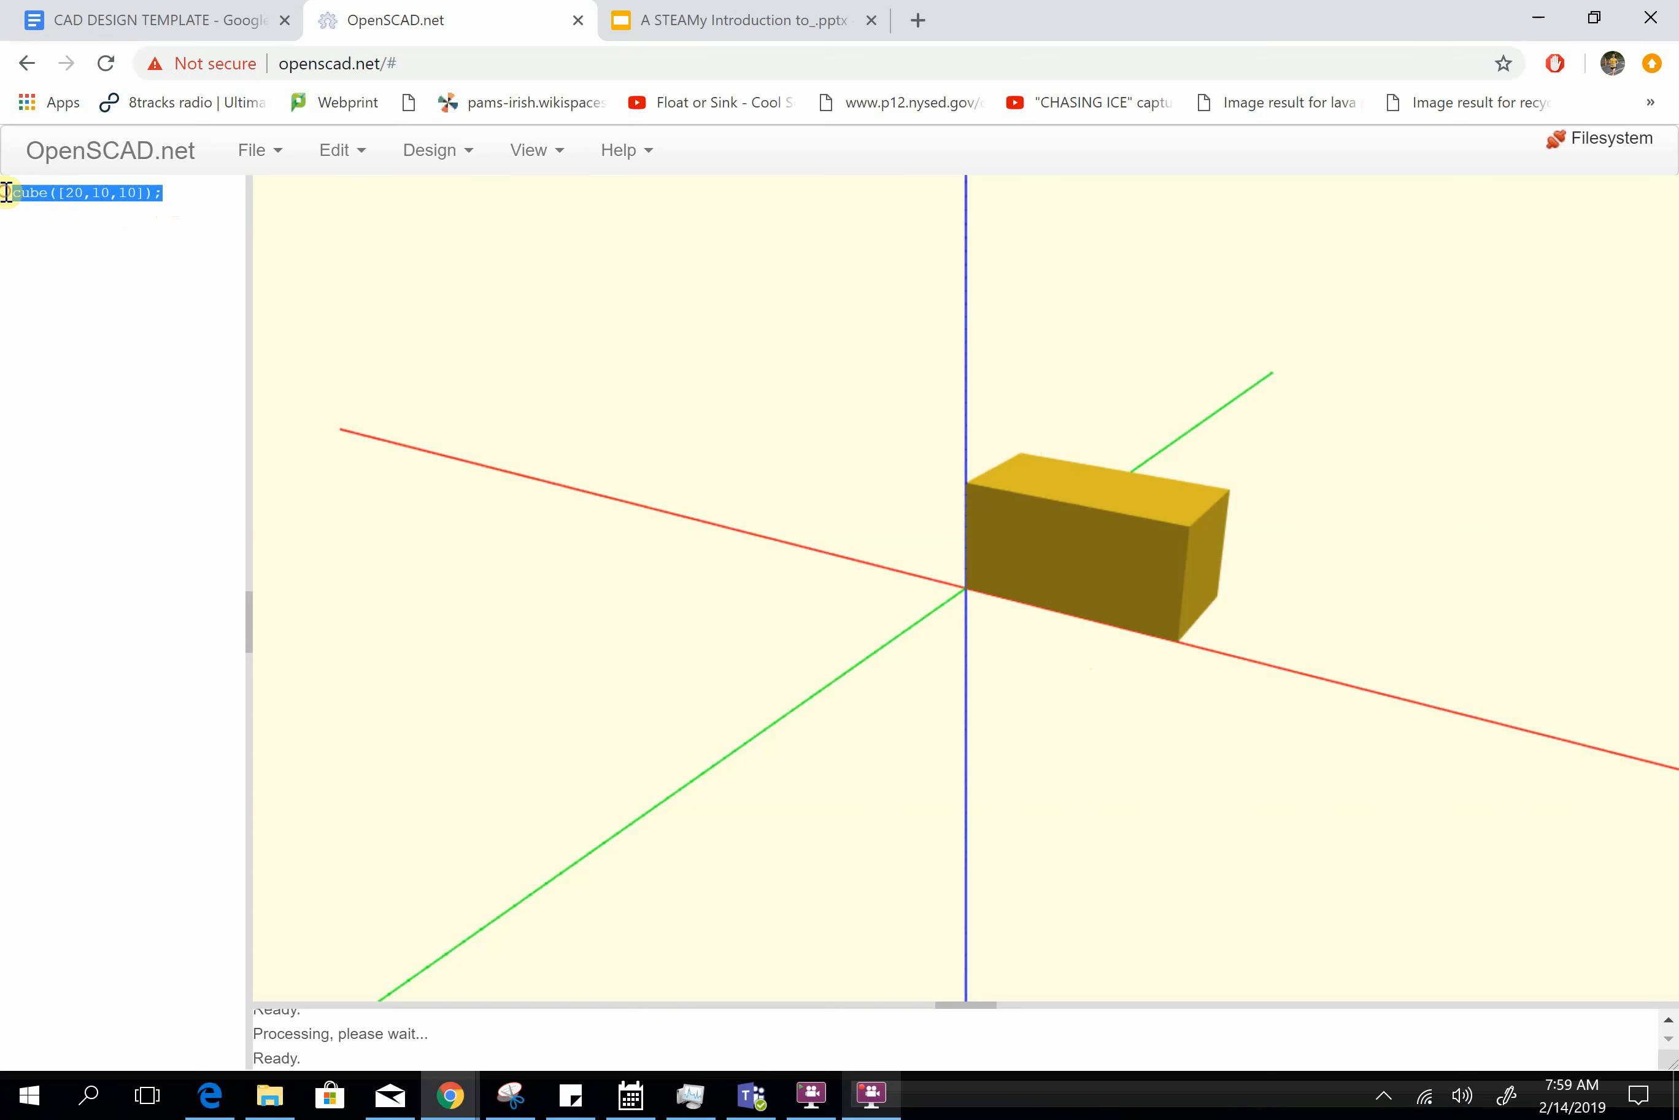
{"action": "left_click", "coordinate": [168, 208]}
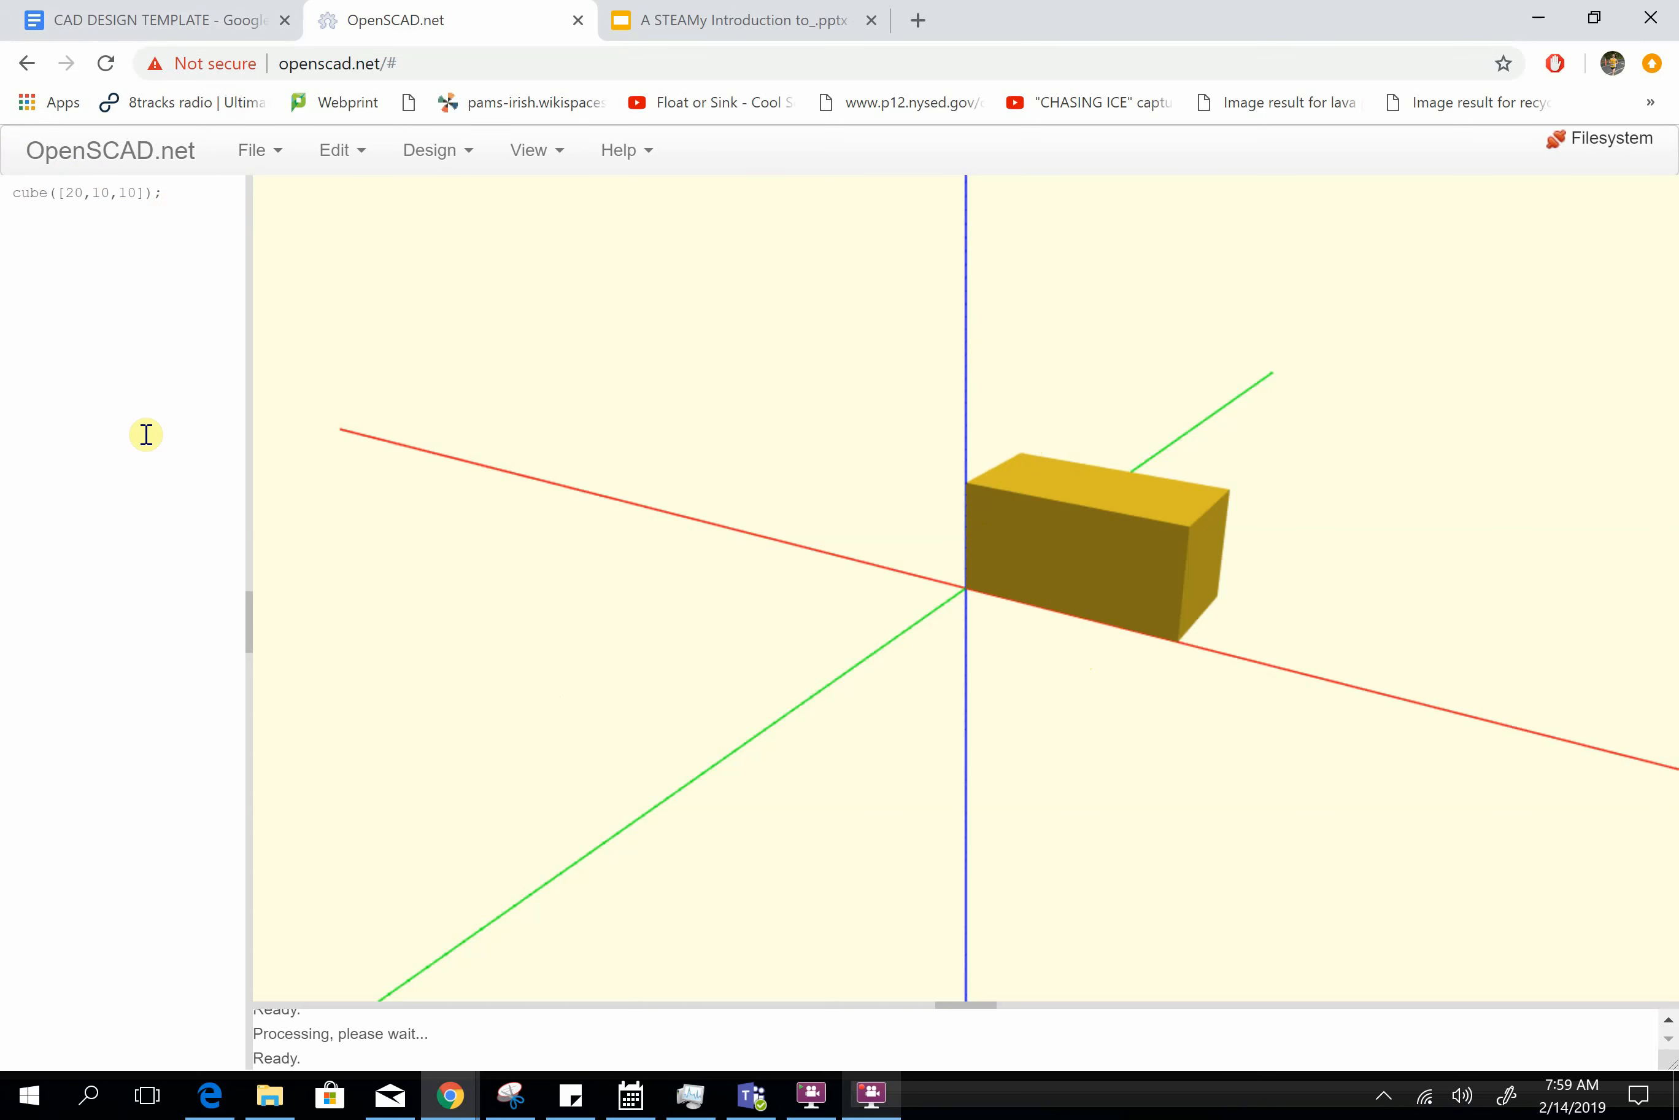
{"action": "type", "text": "translate("}
{"action": "type", "text": "[0.0.10"}
{"action": "key", "text": "ctrl+v"}
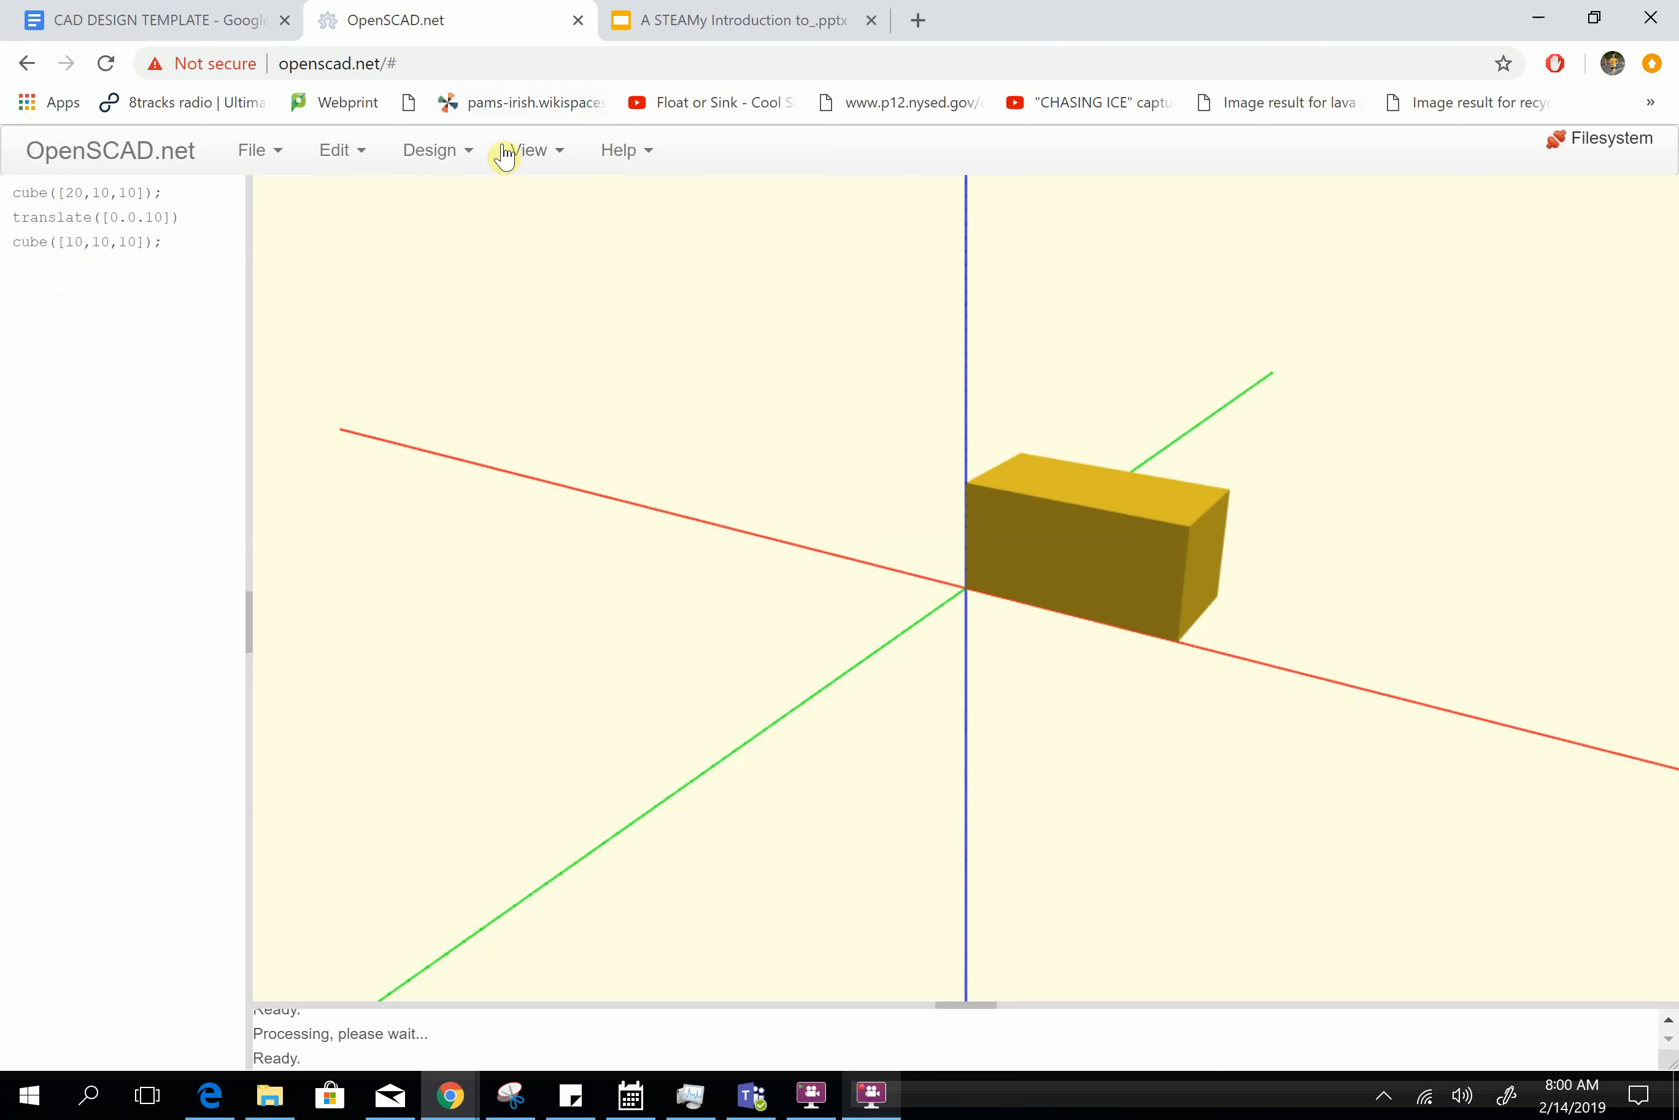
Try to compile the code with the added translated cube.
{"action": "left_click", "coordinate": [442, 153]}
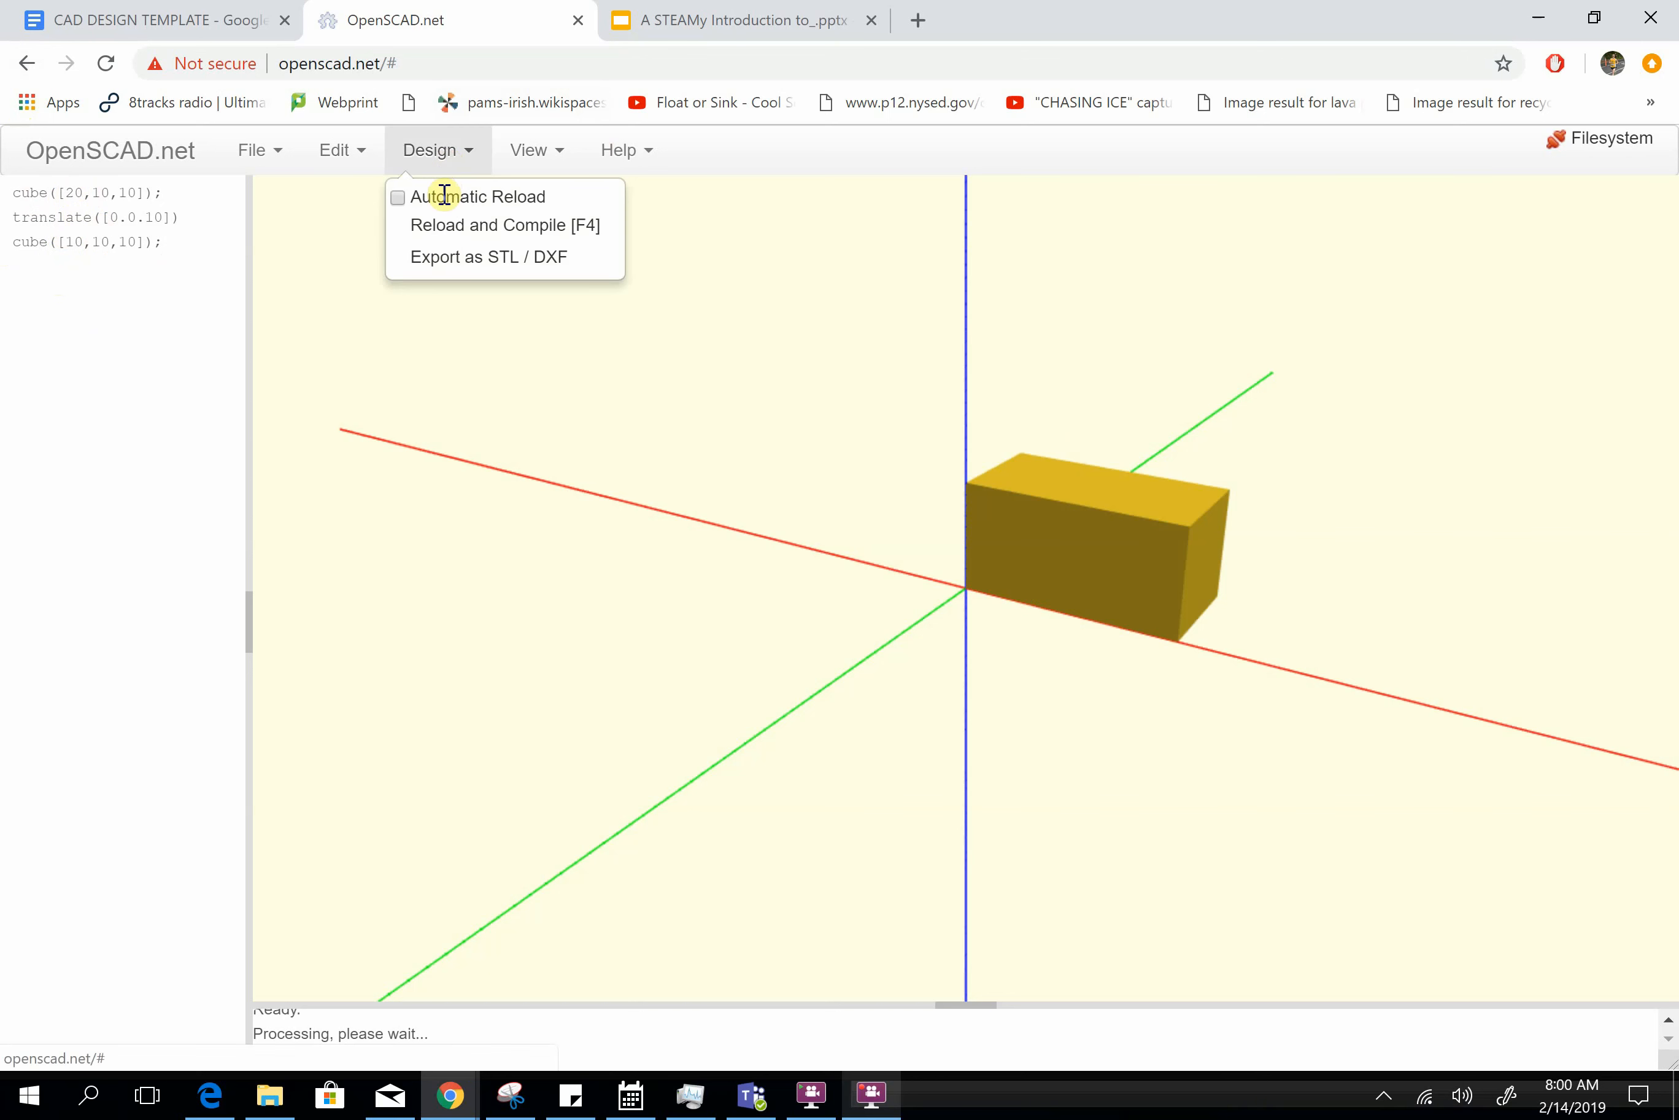
{"action": "left_click", "coordinate": [443, 233]}
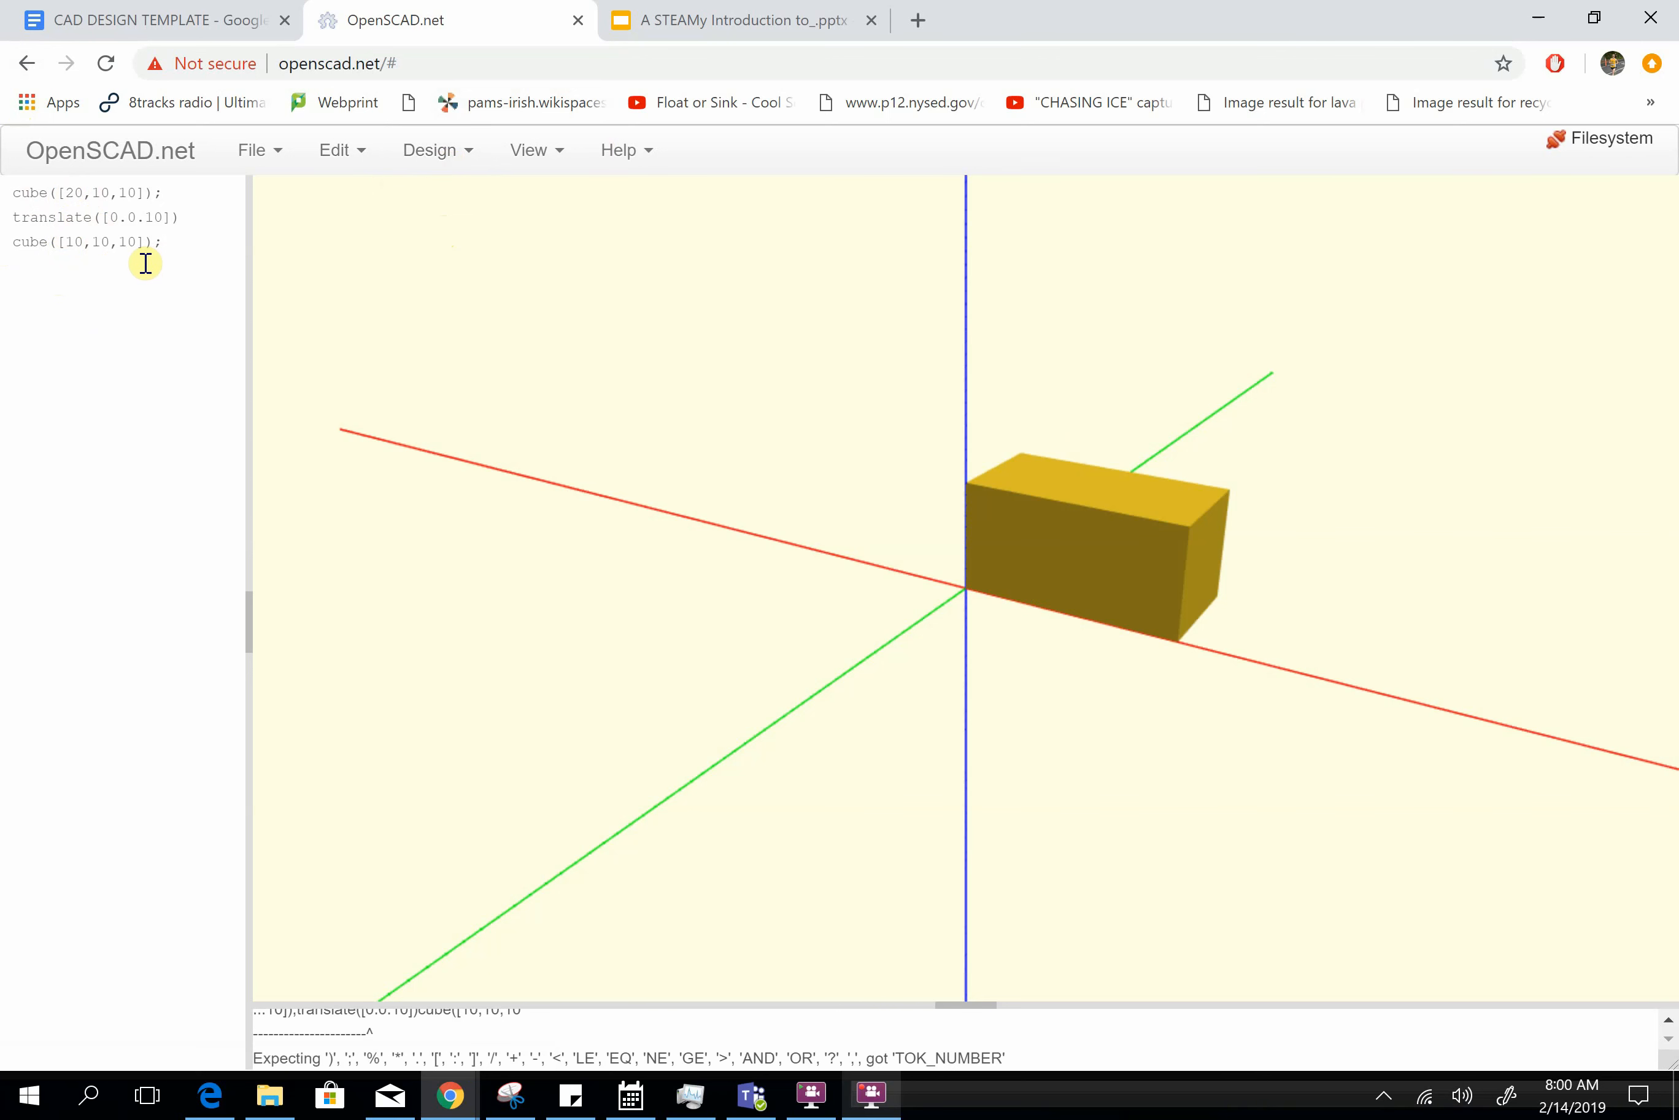
{"action": "left_click", "coordinate": [417, 163]}
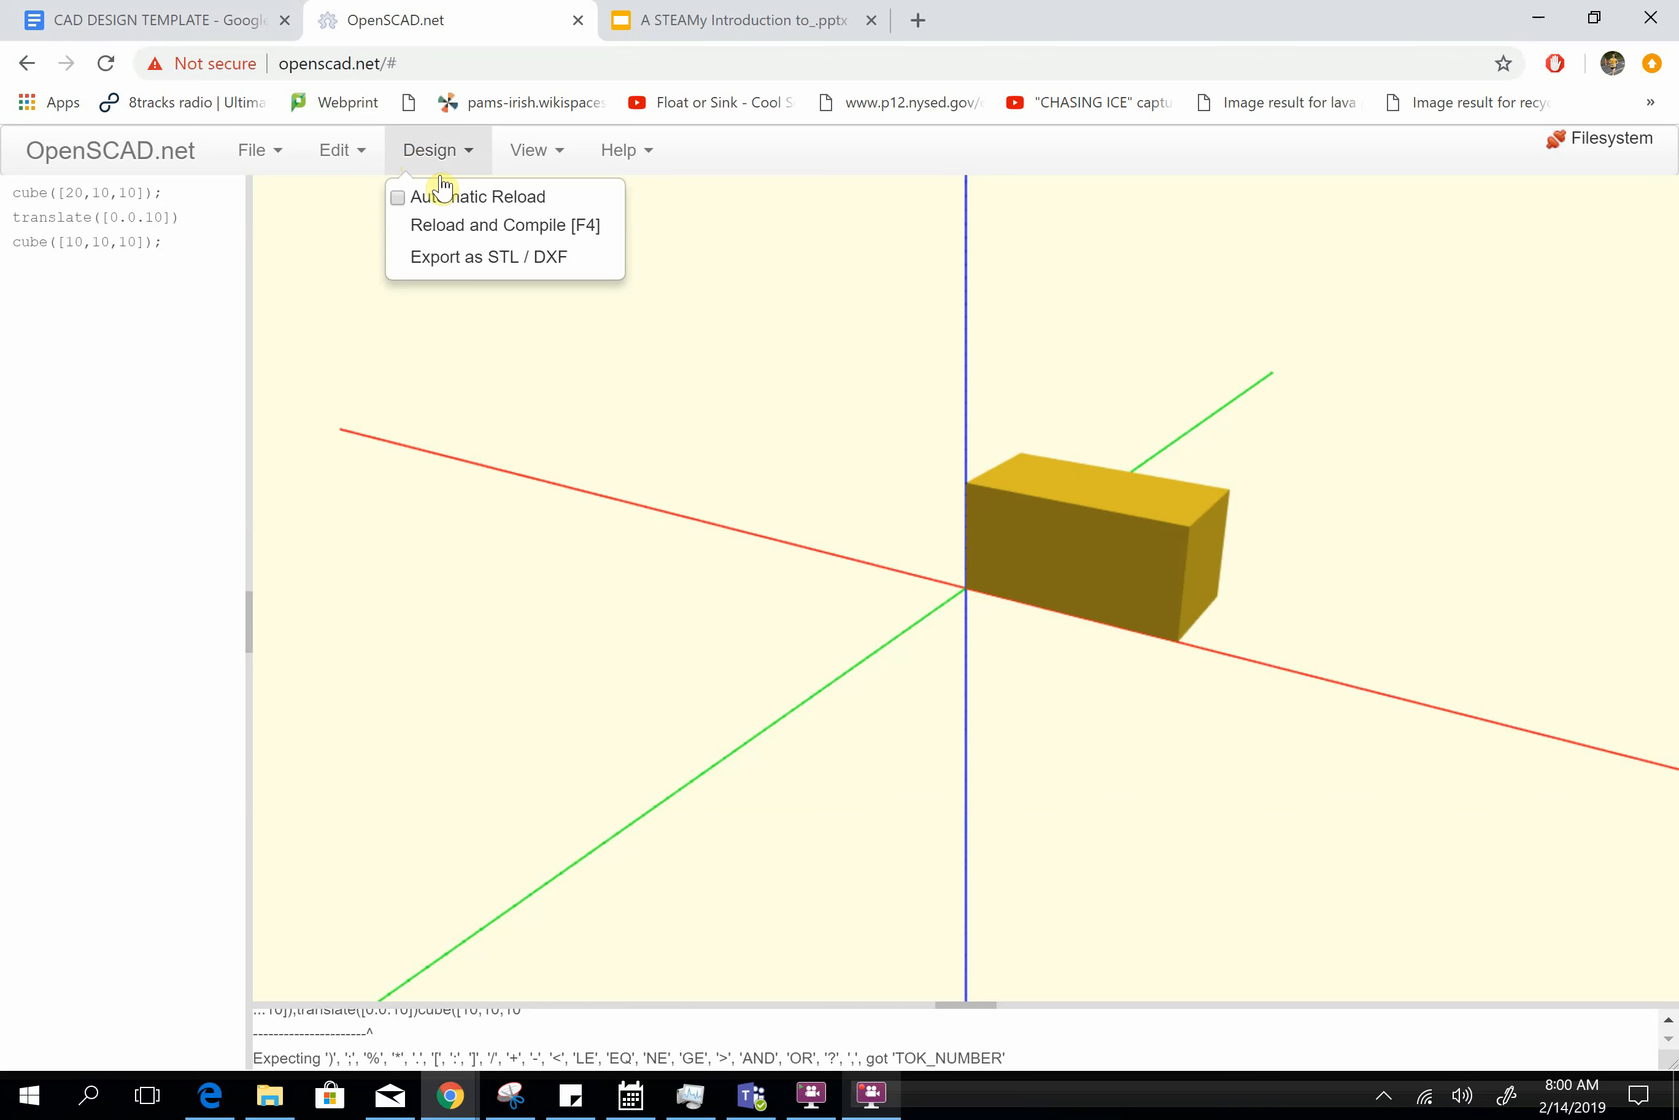
{"action": "left_click", "coordinate": [468, 222]}
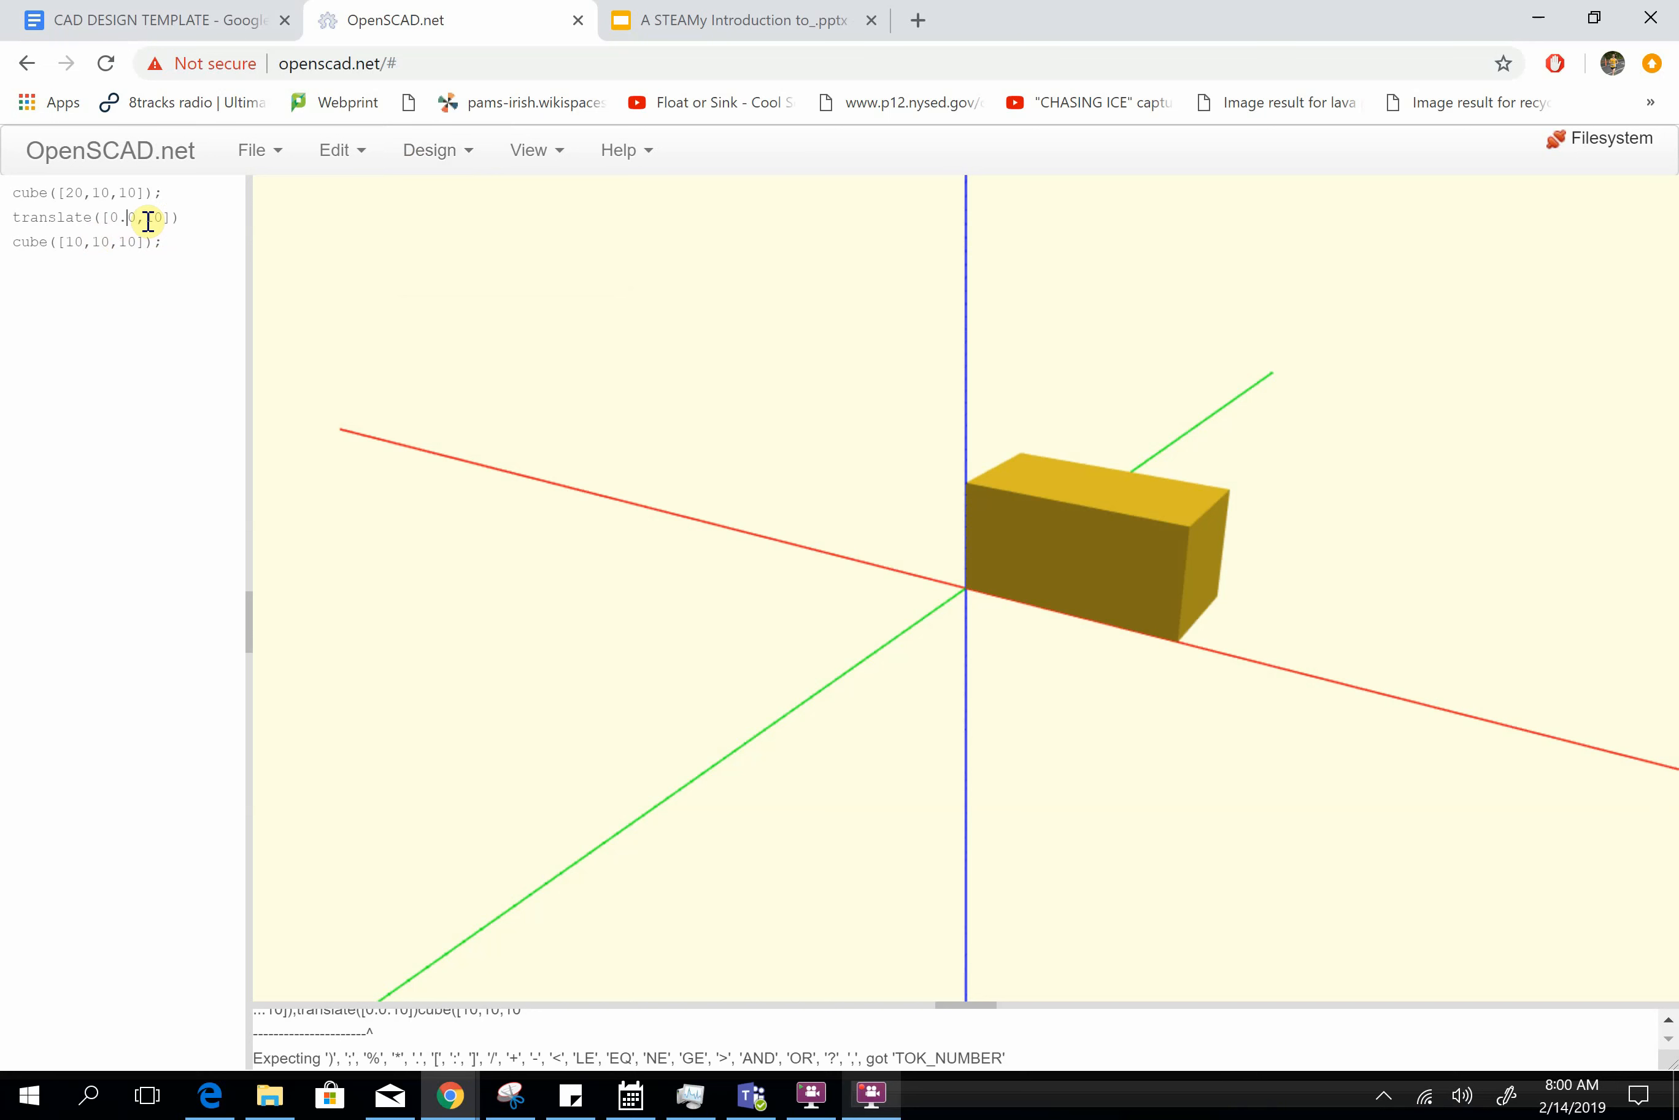
Correct the translate vector to [0,0,10] with commas as separators and recompile the model.
{"action": "left_click", "coordinate": [423, 150]}
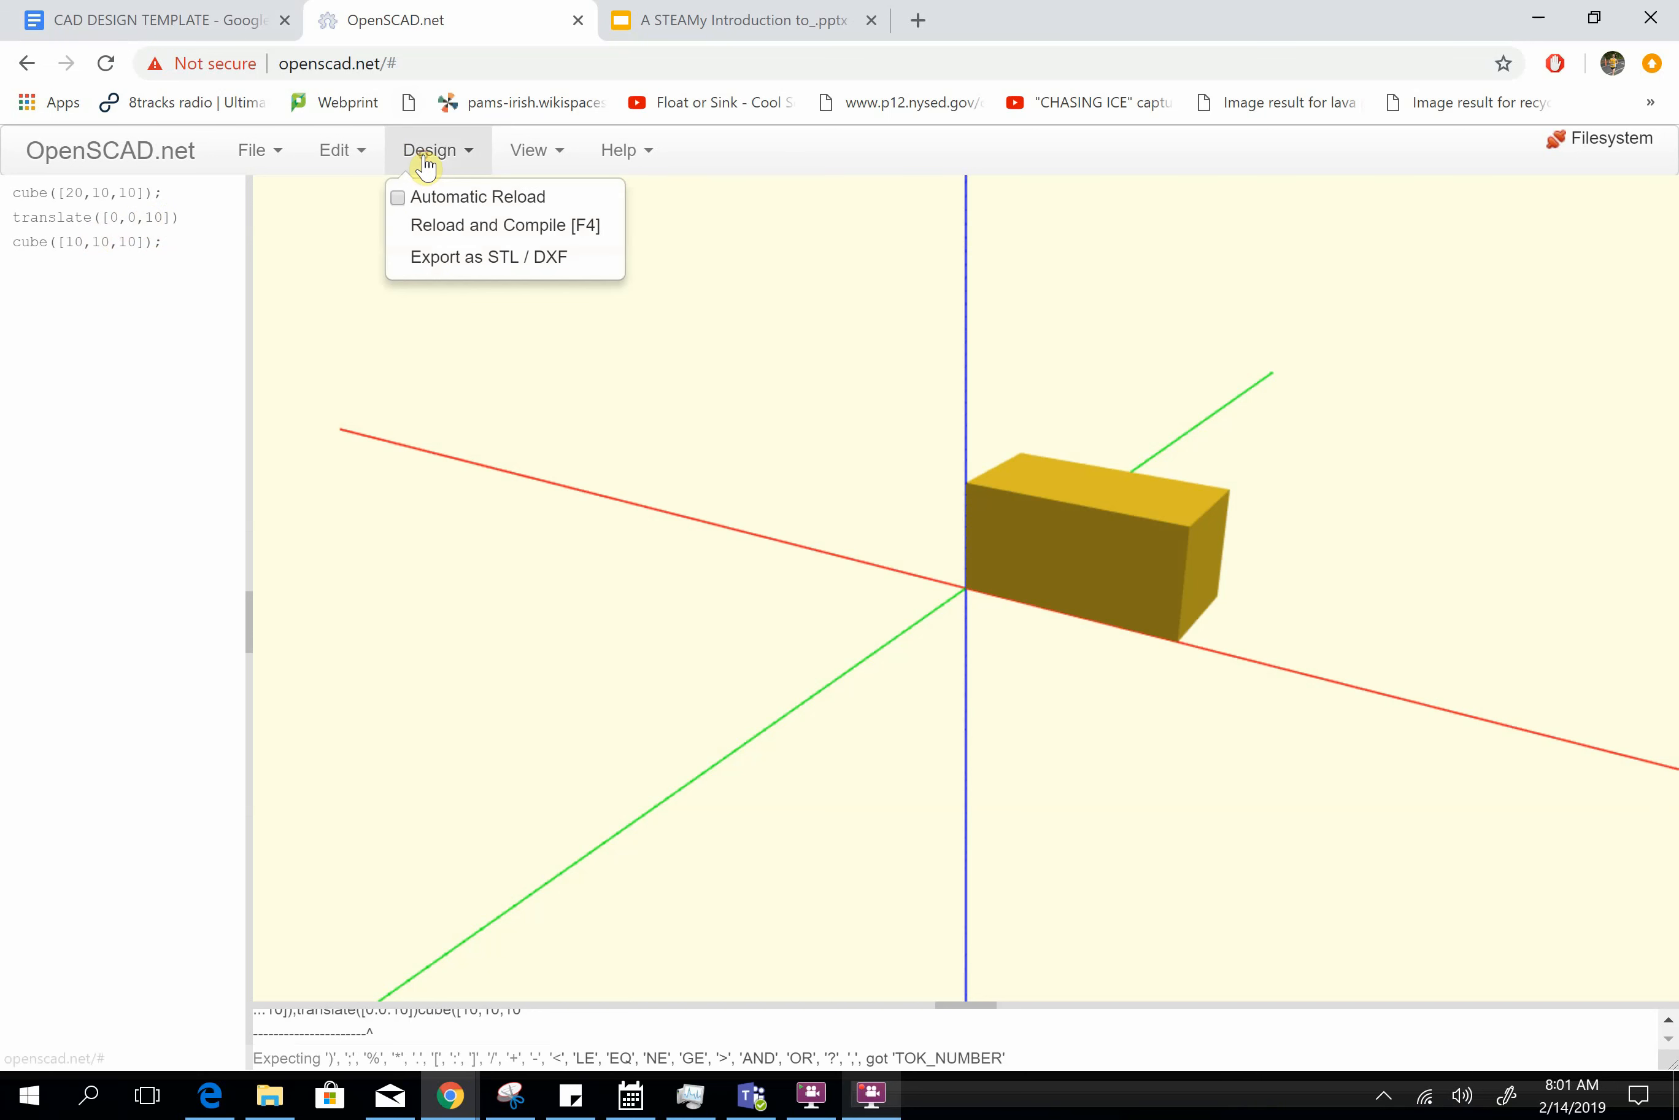
{"action": "left_click", "coordinate": [480, 228]}
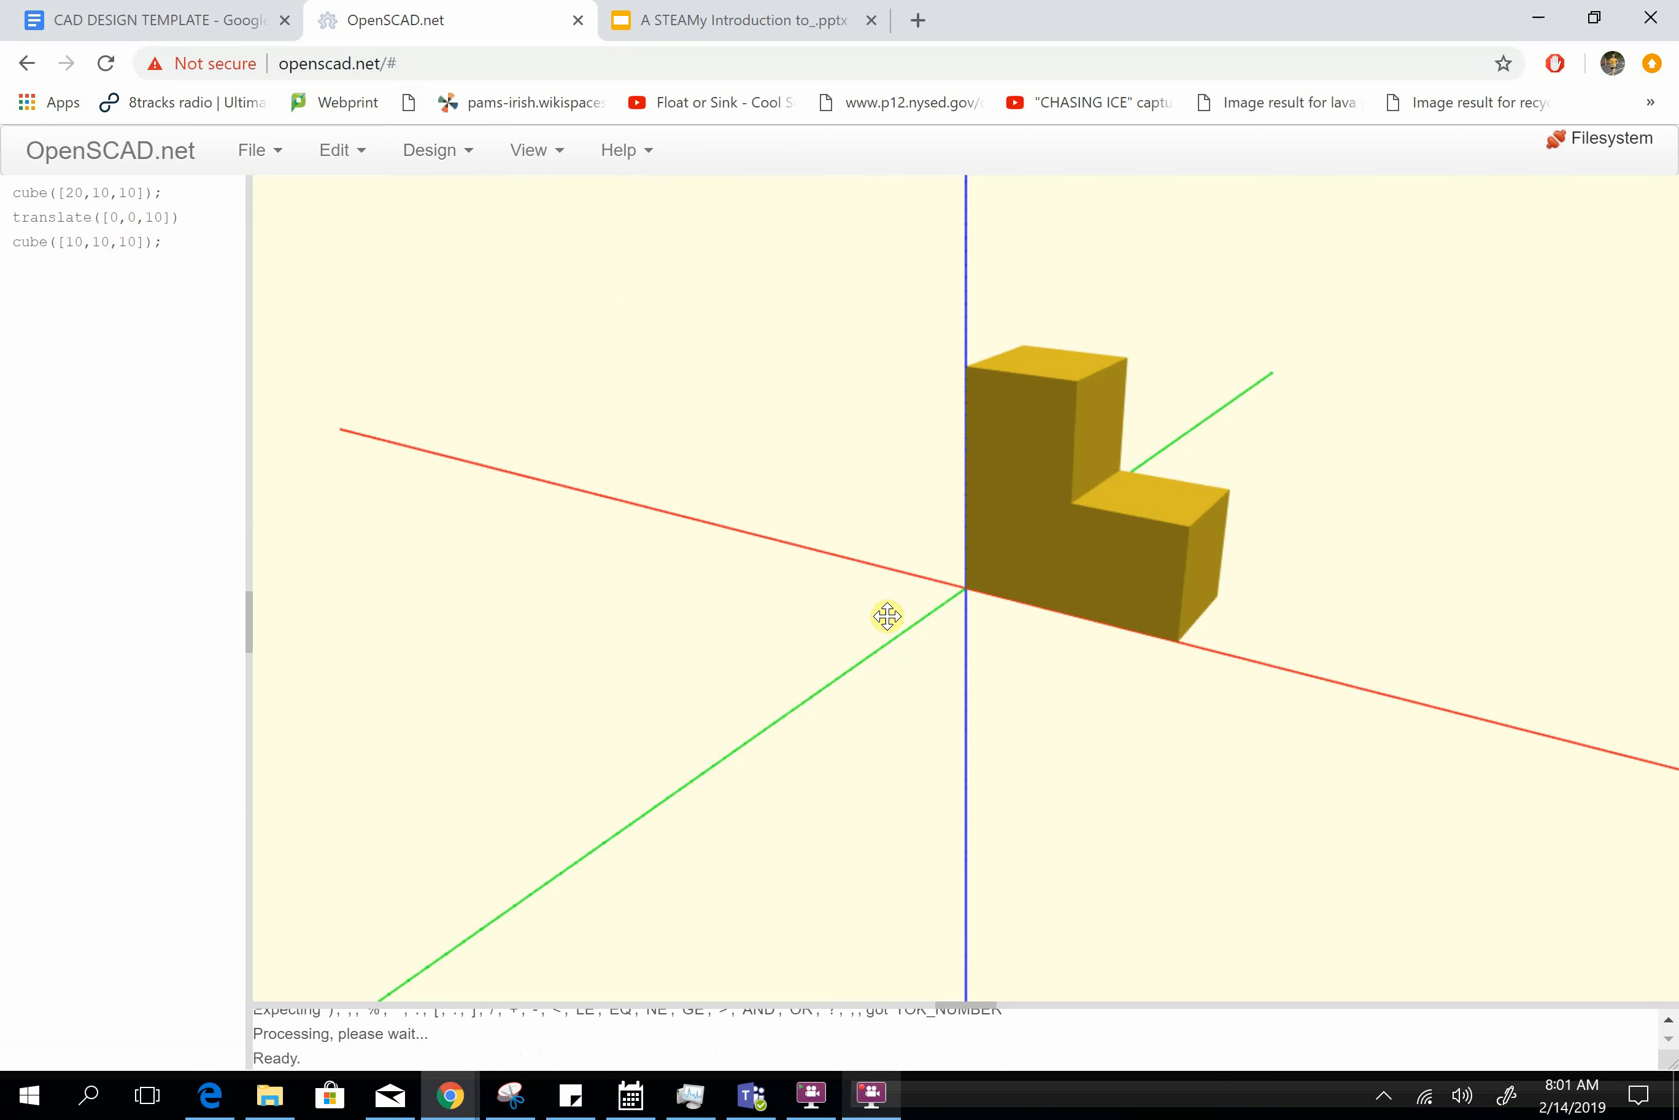
Rotate the L-shaped piece to show its side and top faces, and hide the axes.
{"action": "left_click_drag", "start_coordinate": [828, 637], "coordinate": [863, 636]}
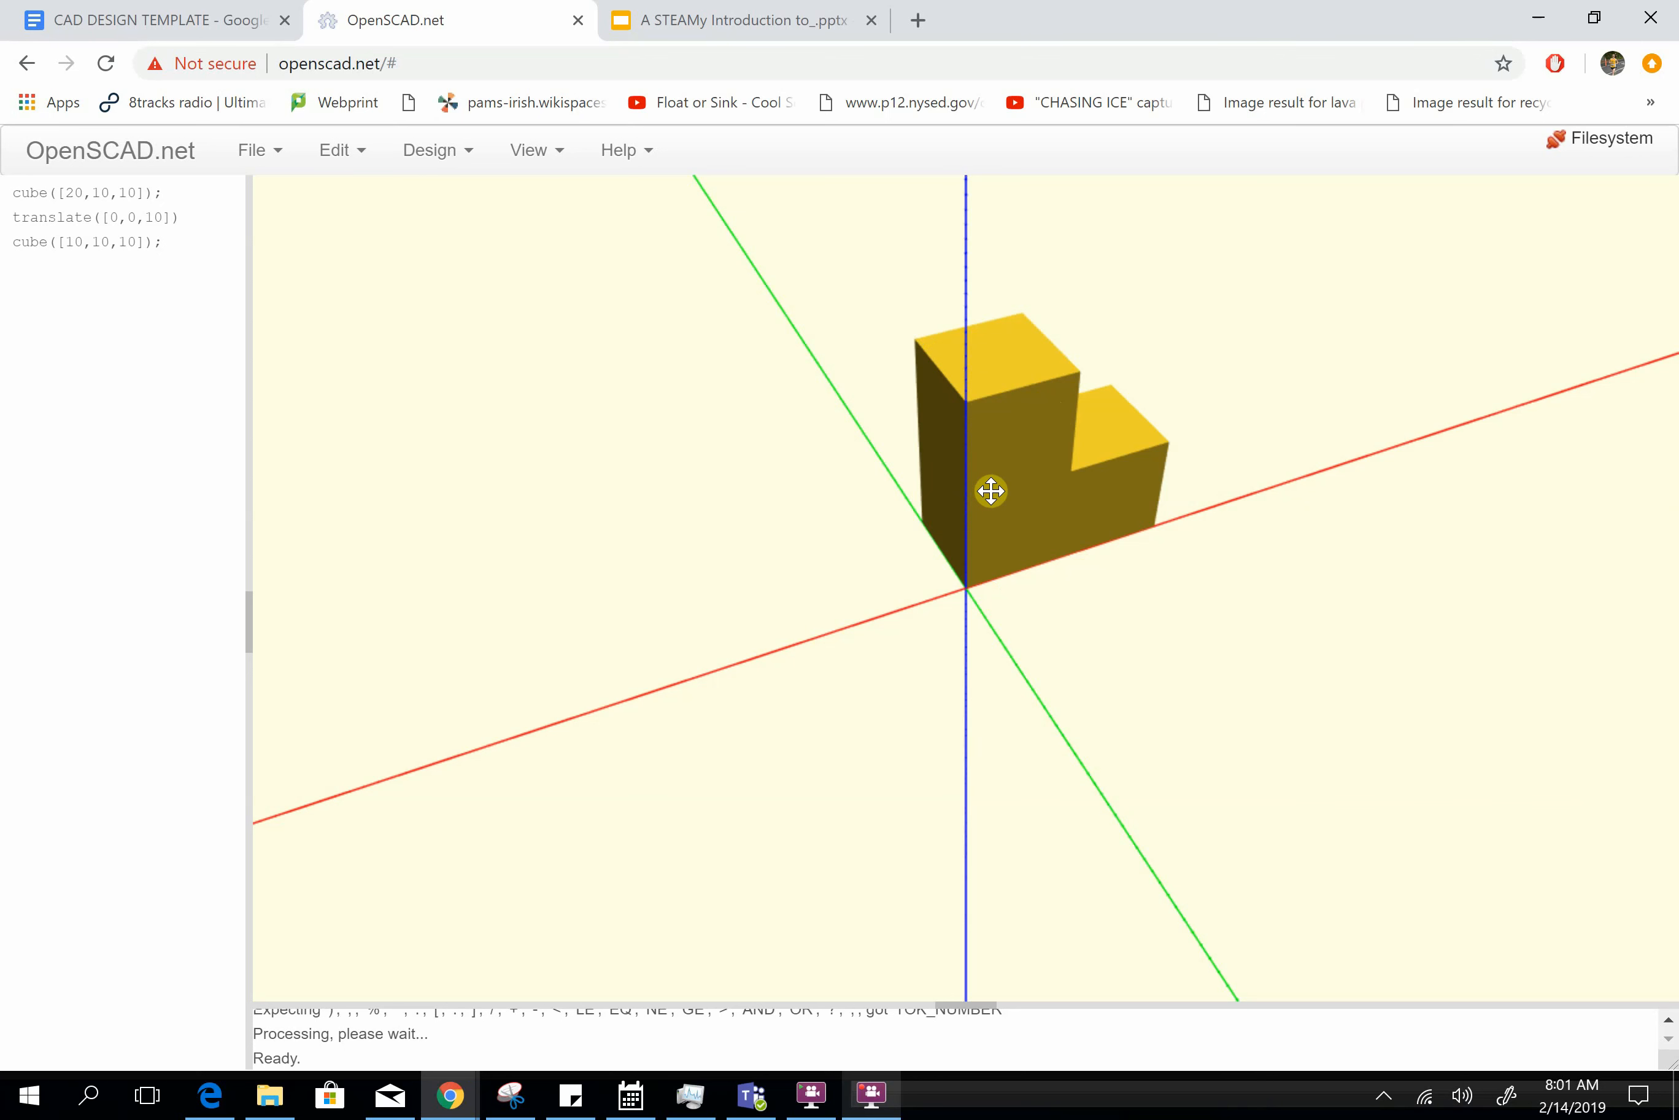
{"action": "left_click", "coordinate": [450, 164]}
{"action": "left_click", "coordinate": [544, 167]}
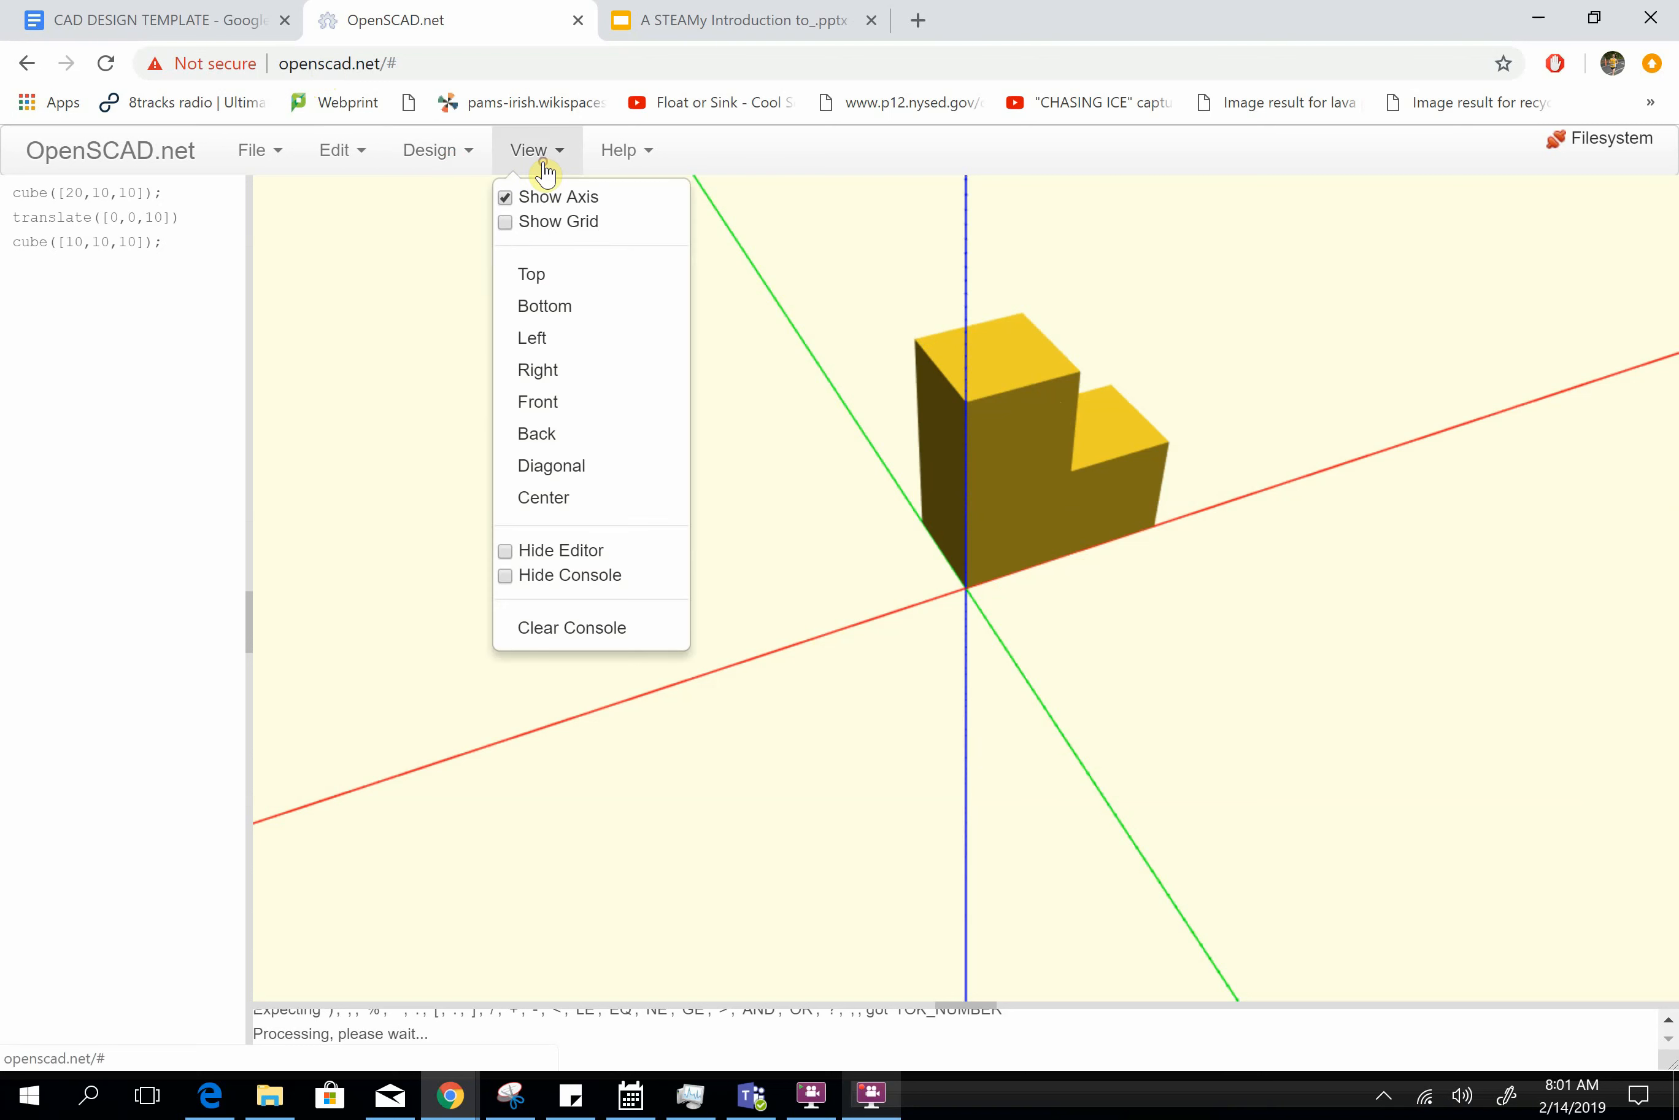
{"action": "left_click", "coordinate": [510, 201]}
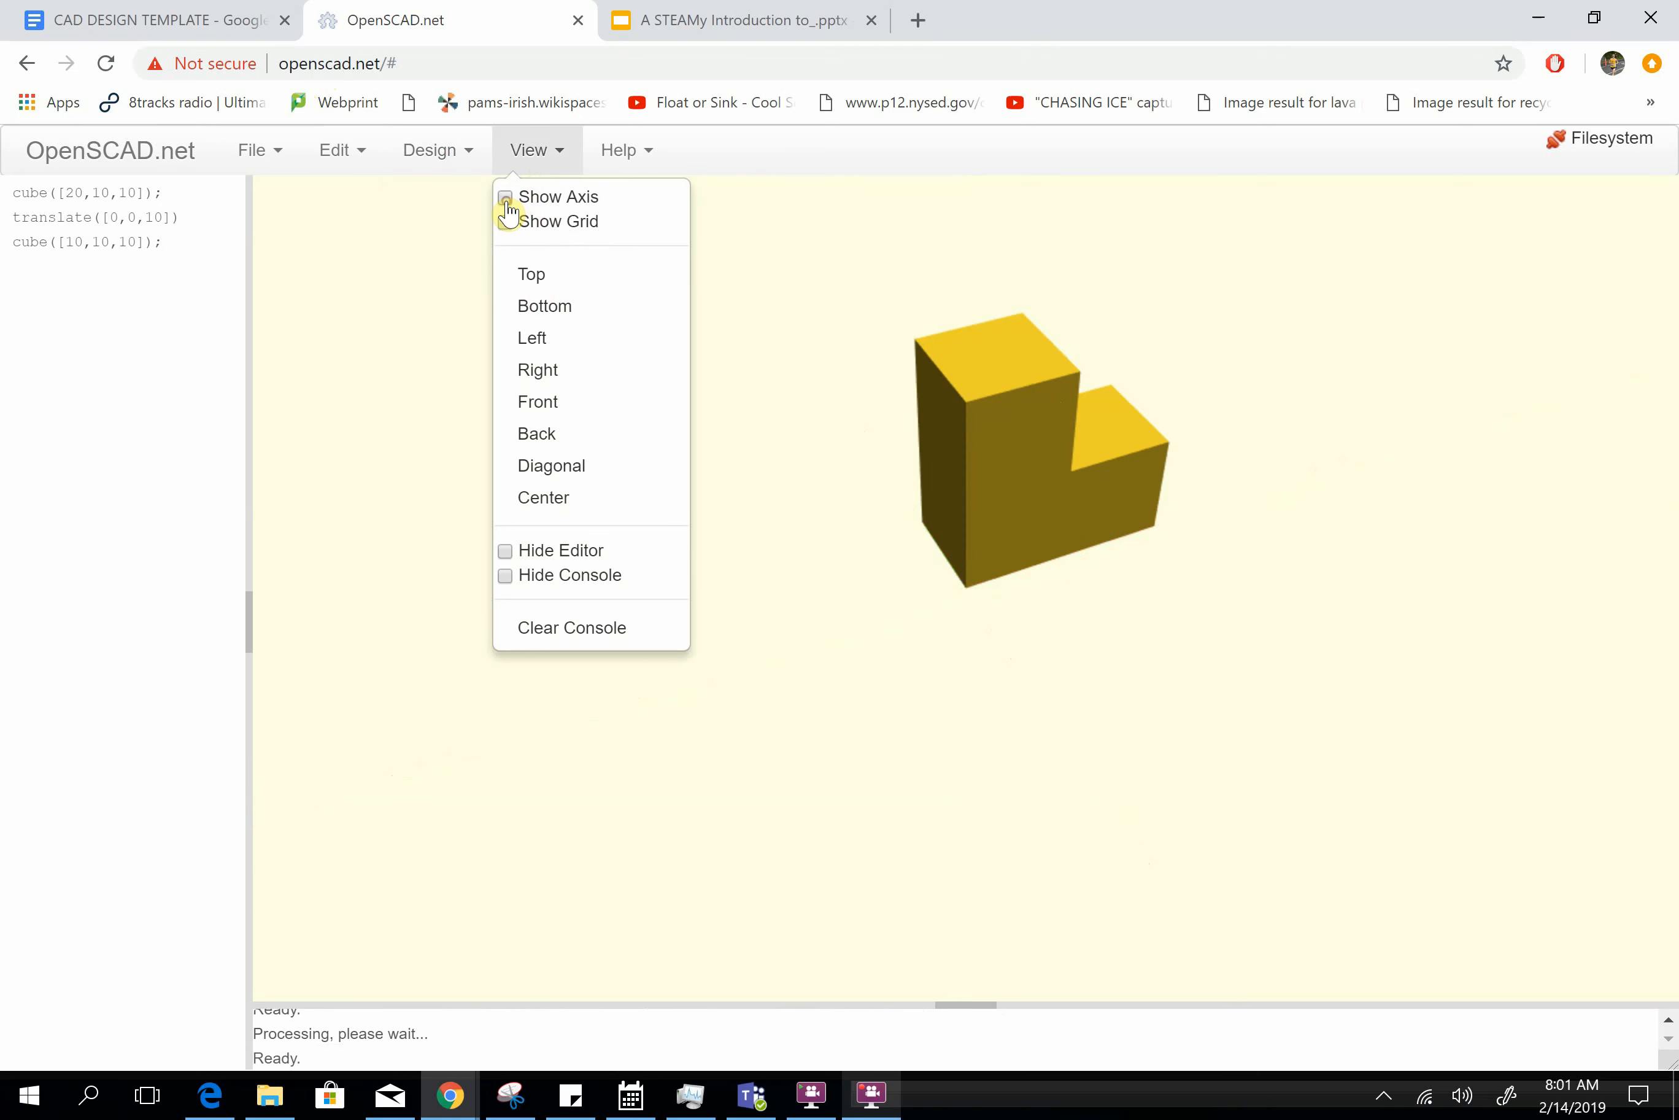
{"action": "left_click", "coordinate": [843, 839]}
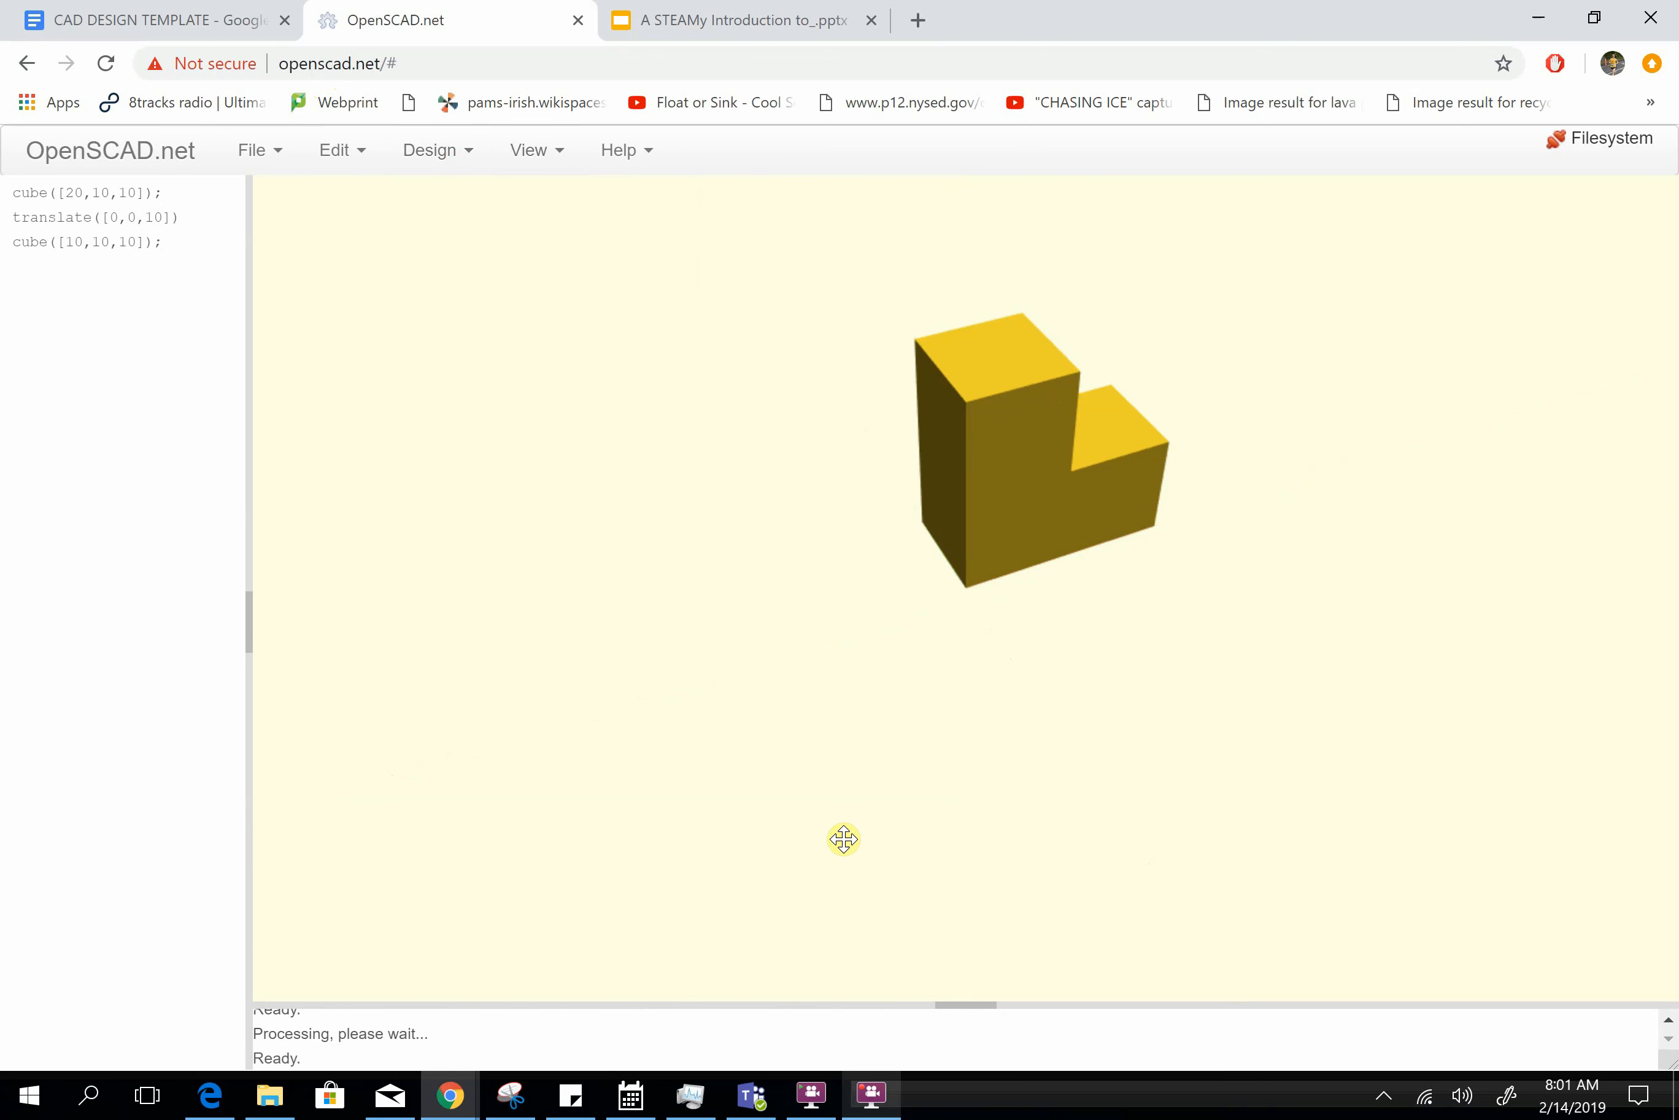
Switch to Snipping Tool, capture a rectangular snip around the L-shaped piece and copy it.
{"action": "left_click", "coordinate": [521, 1108]}
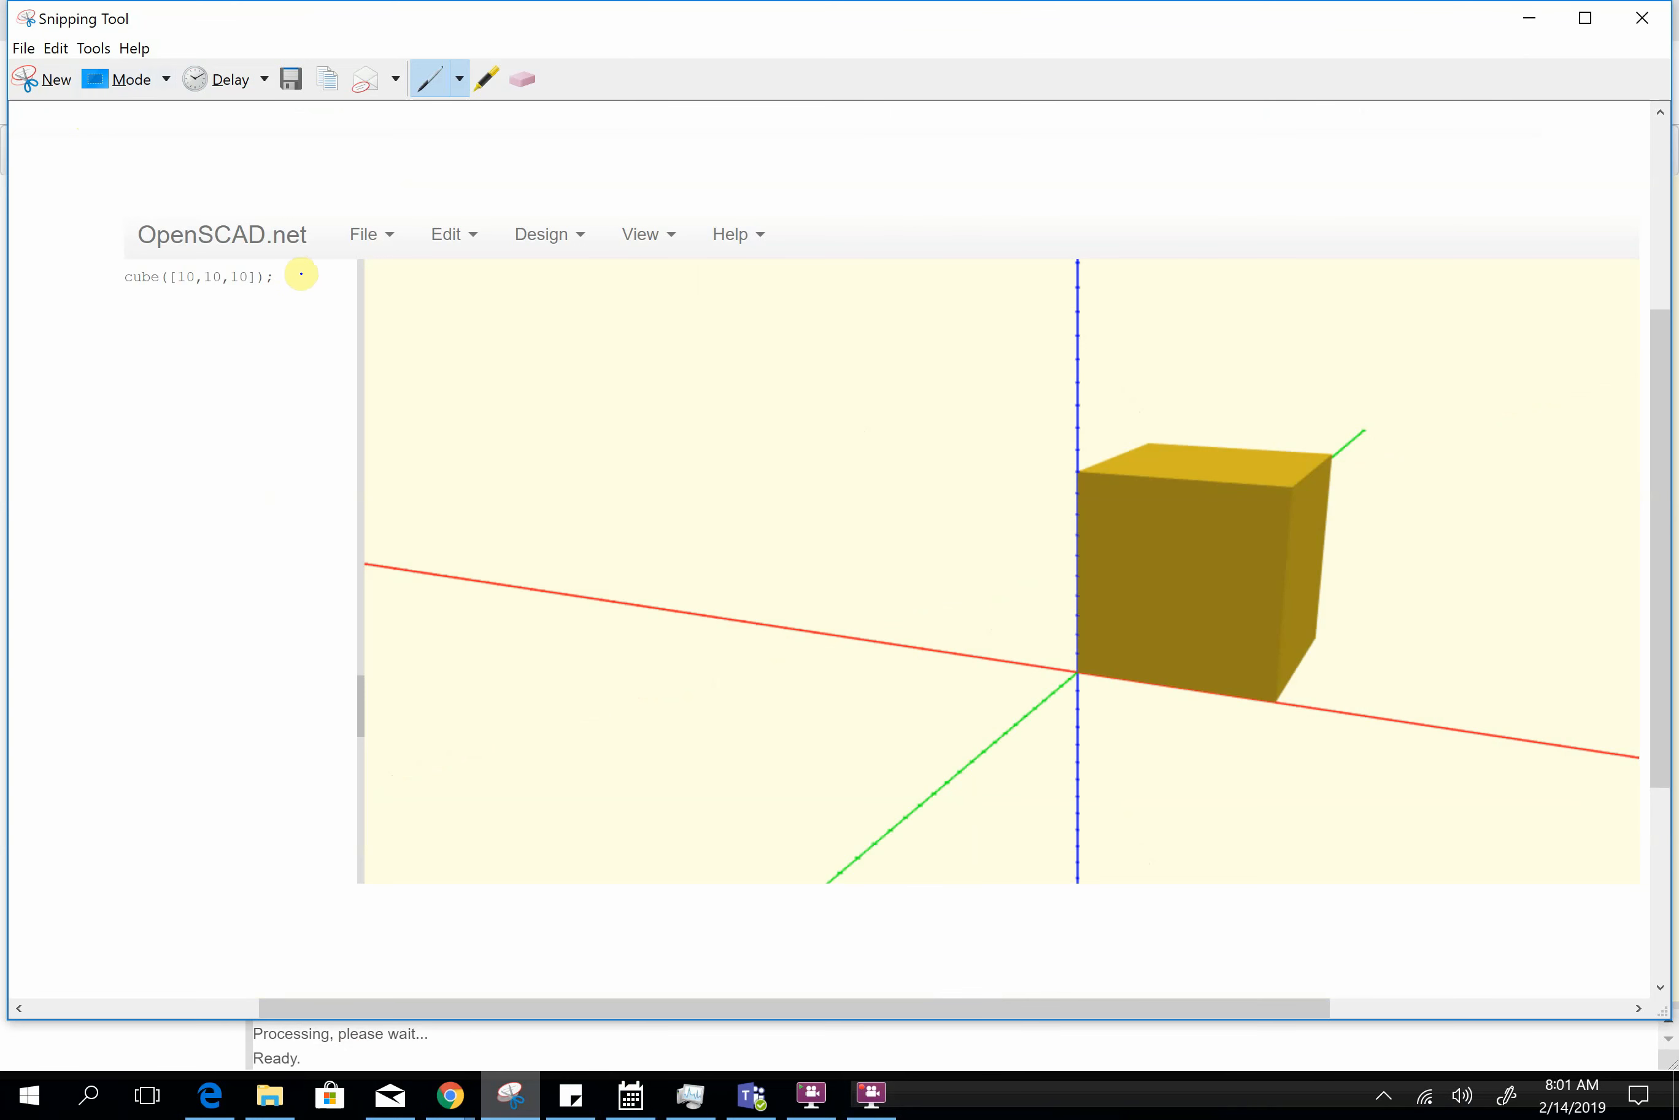
{"action": "left_click", "coordinate": [48, 83]}
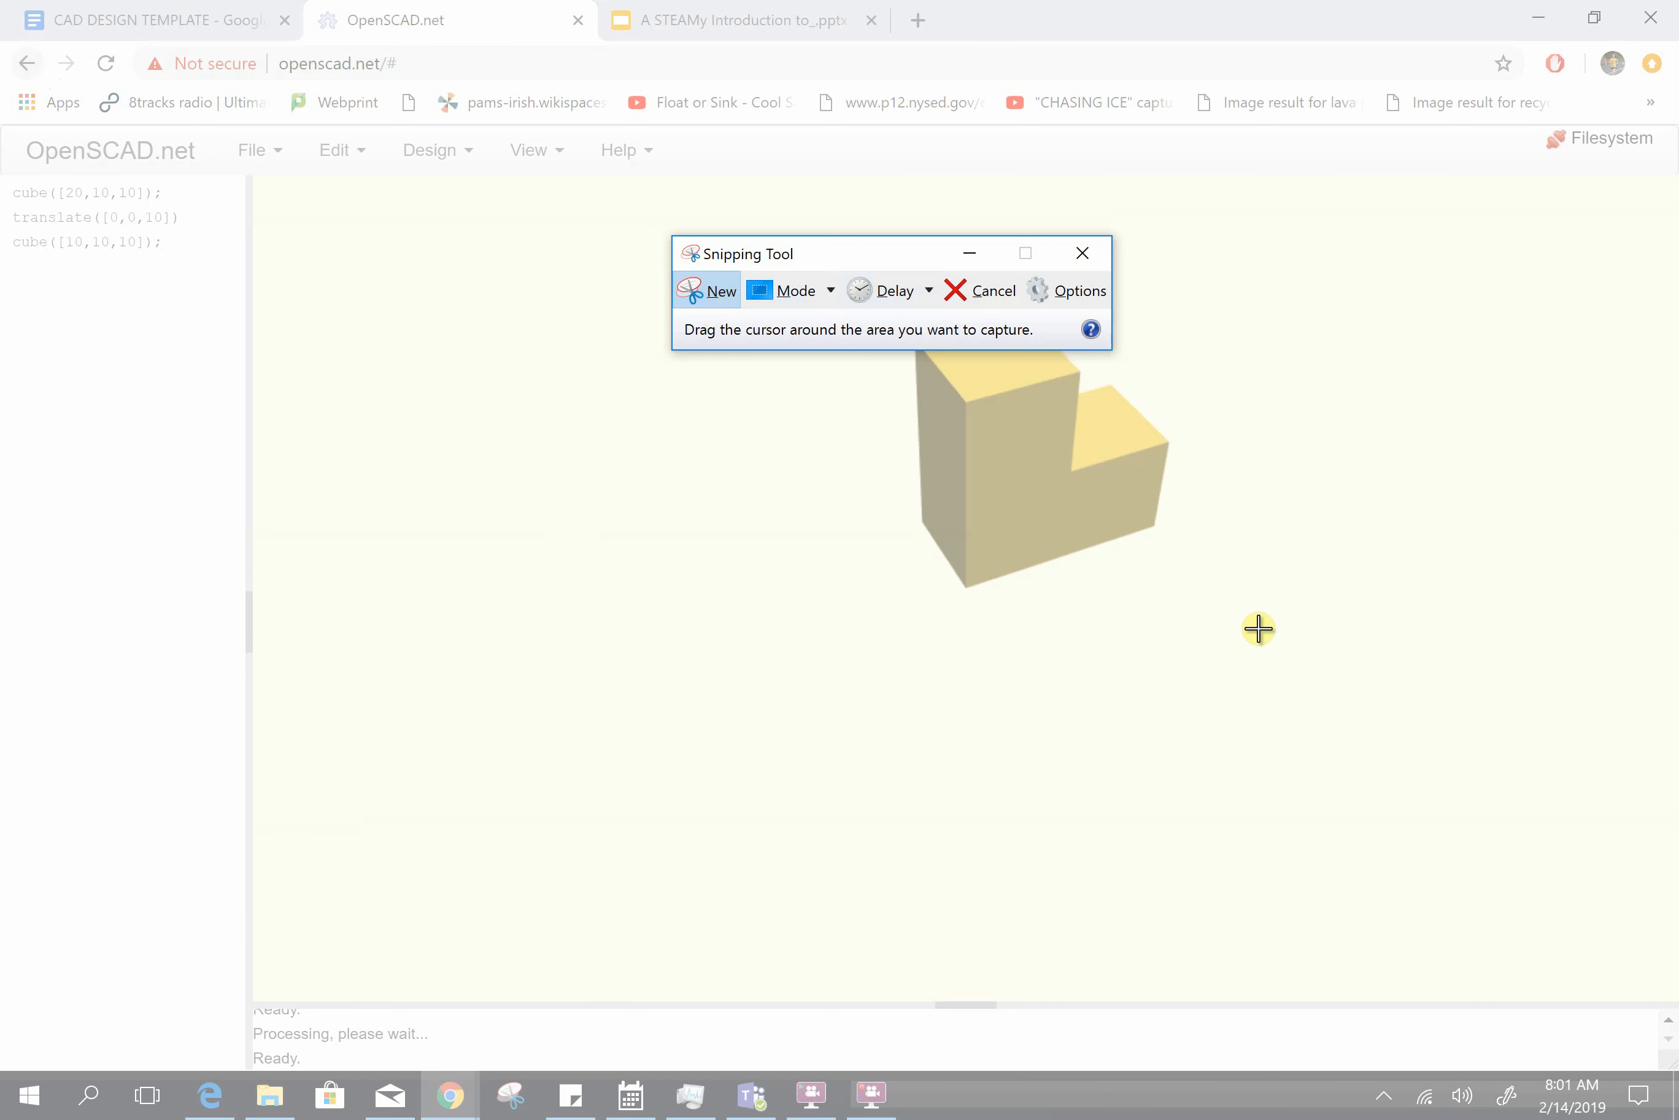
{"action": "left_click_drag", "start_coordinate": [1258, 628], "coordinate": [812, 294]}
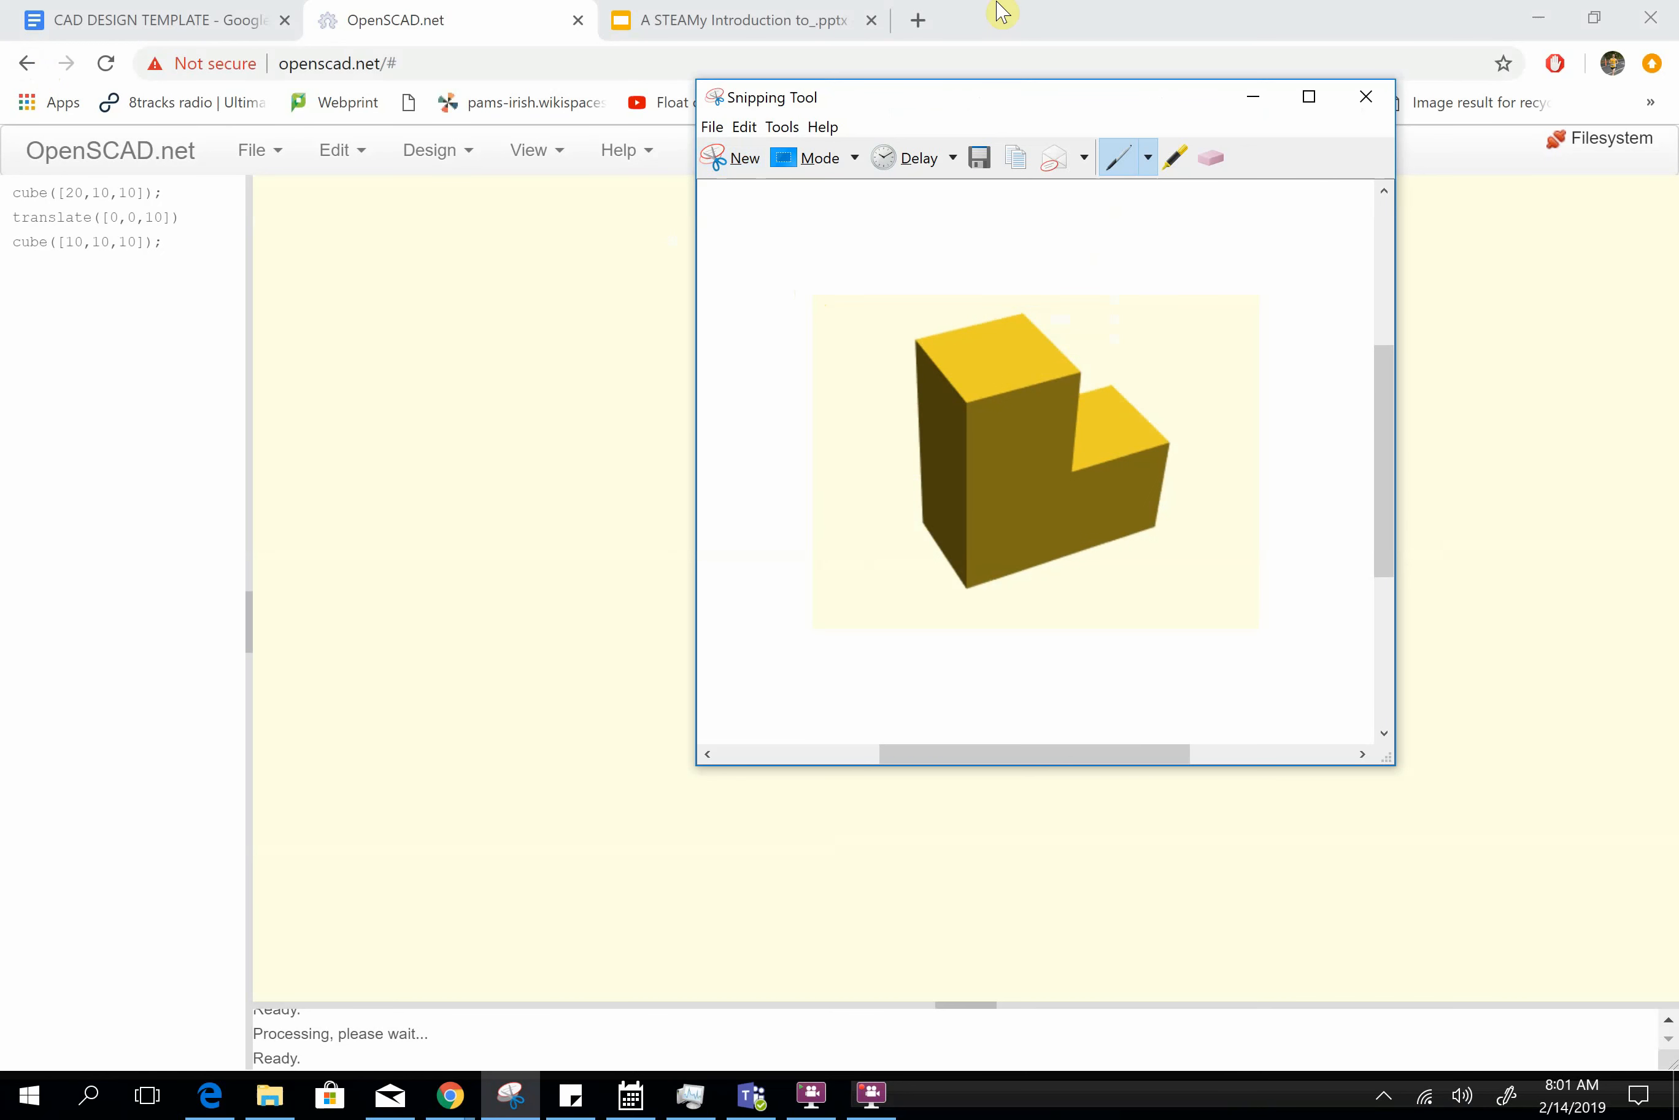
{"action": "left_click", "coordinate": [1015, 159]}
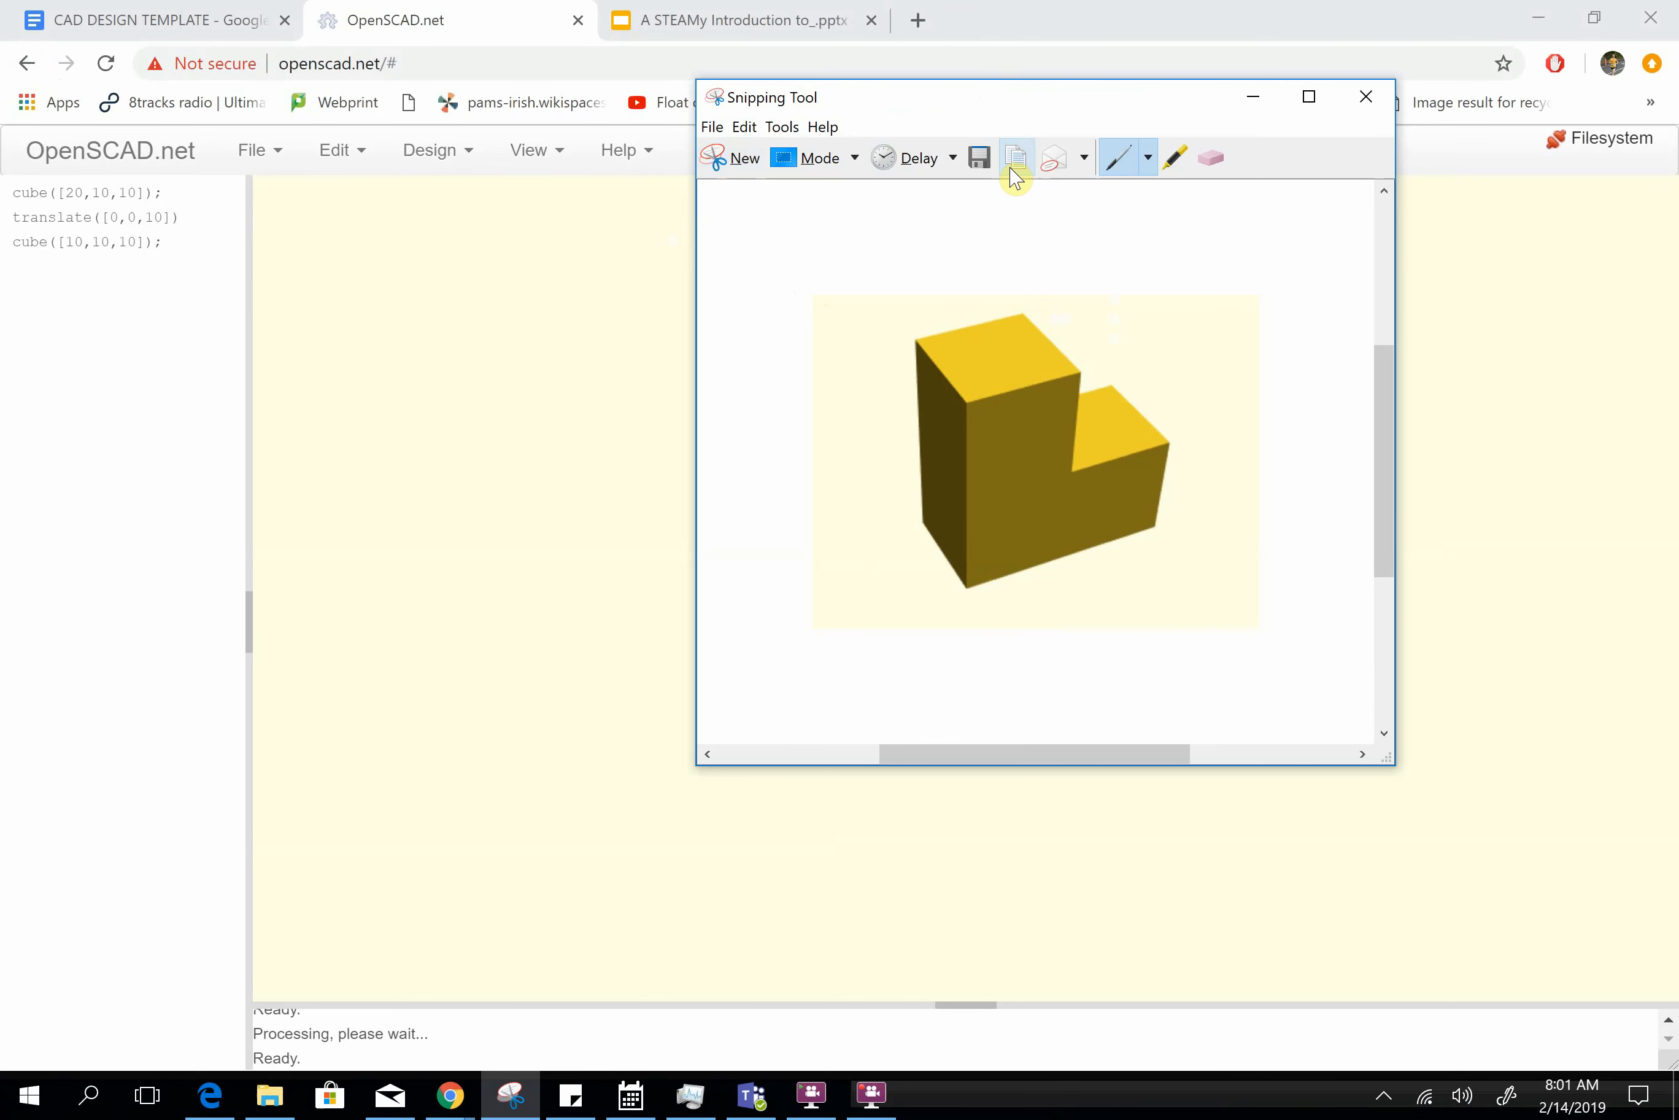
Switch to the CAD DESIGN TEMPLATE document and paste the captured image beneath the Puzzle Piece #1 heading.
{"action": "left_click", "coordinate": [64, 21]}
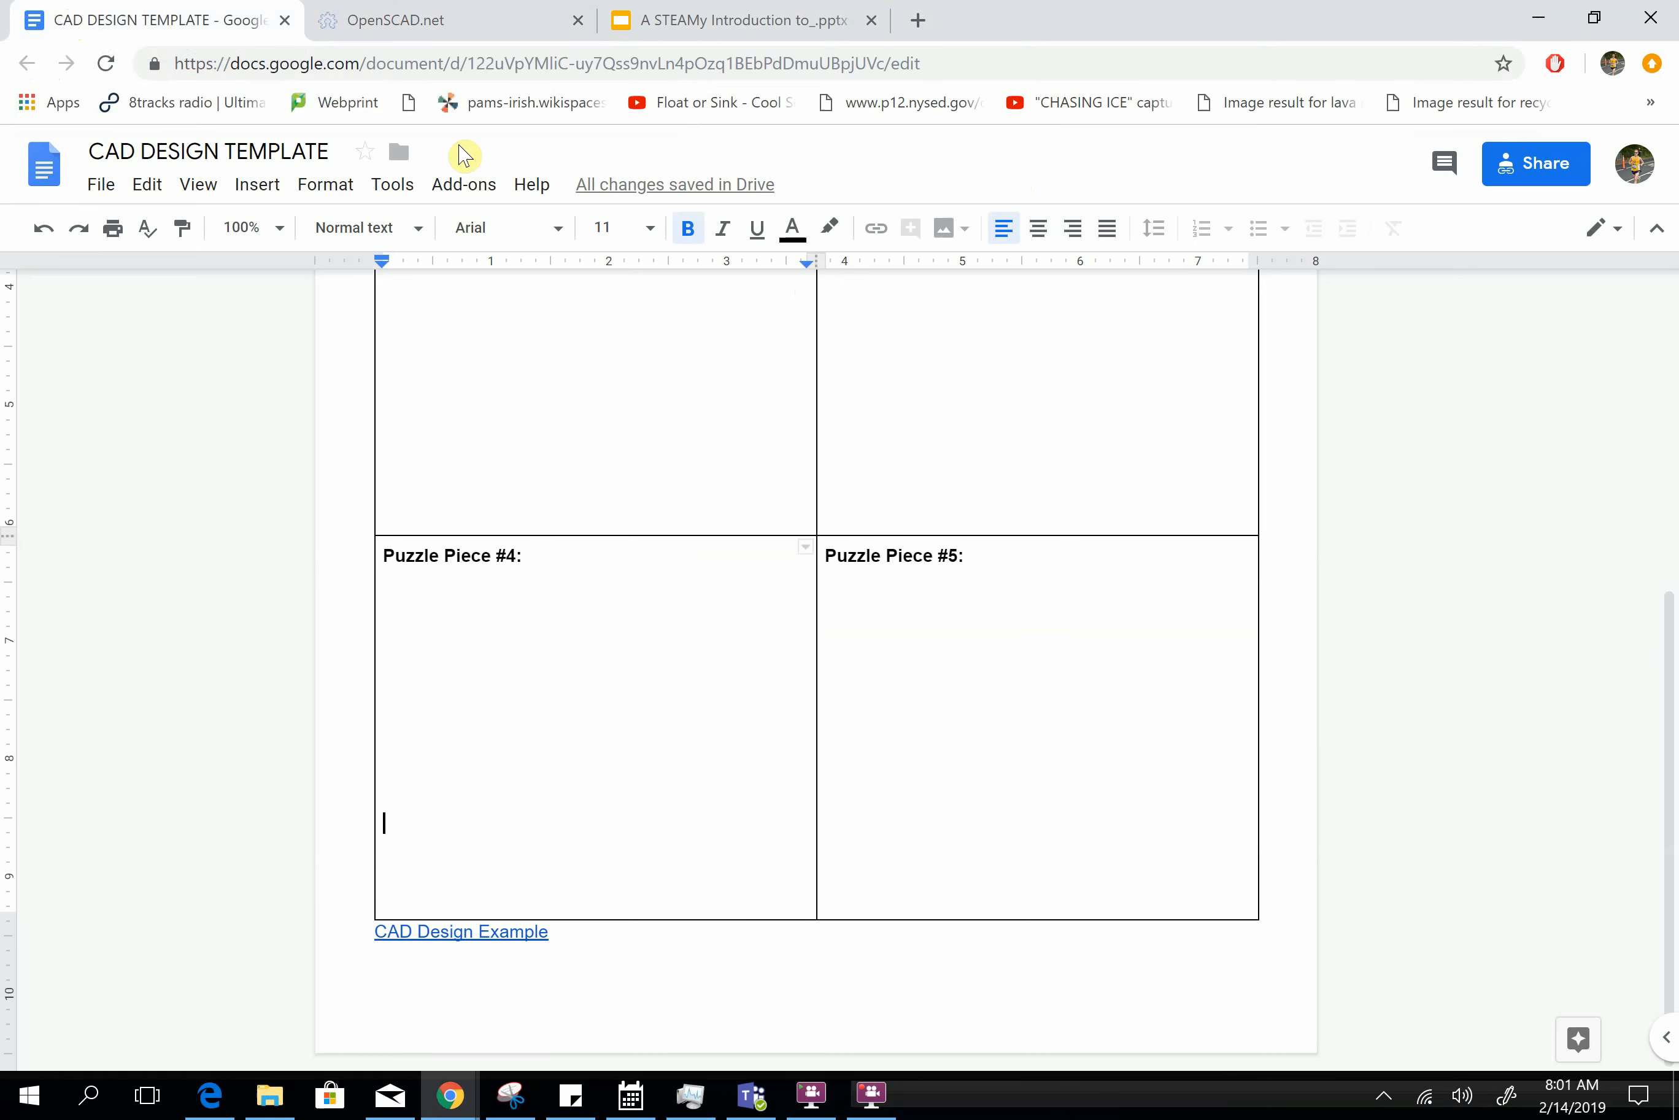
{"action": "scroll", "coordinate": [607, 599], "scroll_direction": "up", "scroll_amount": 5}
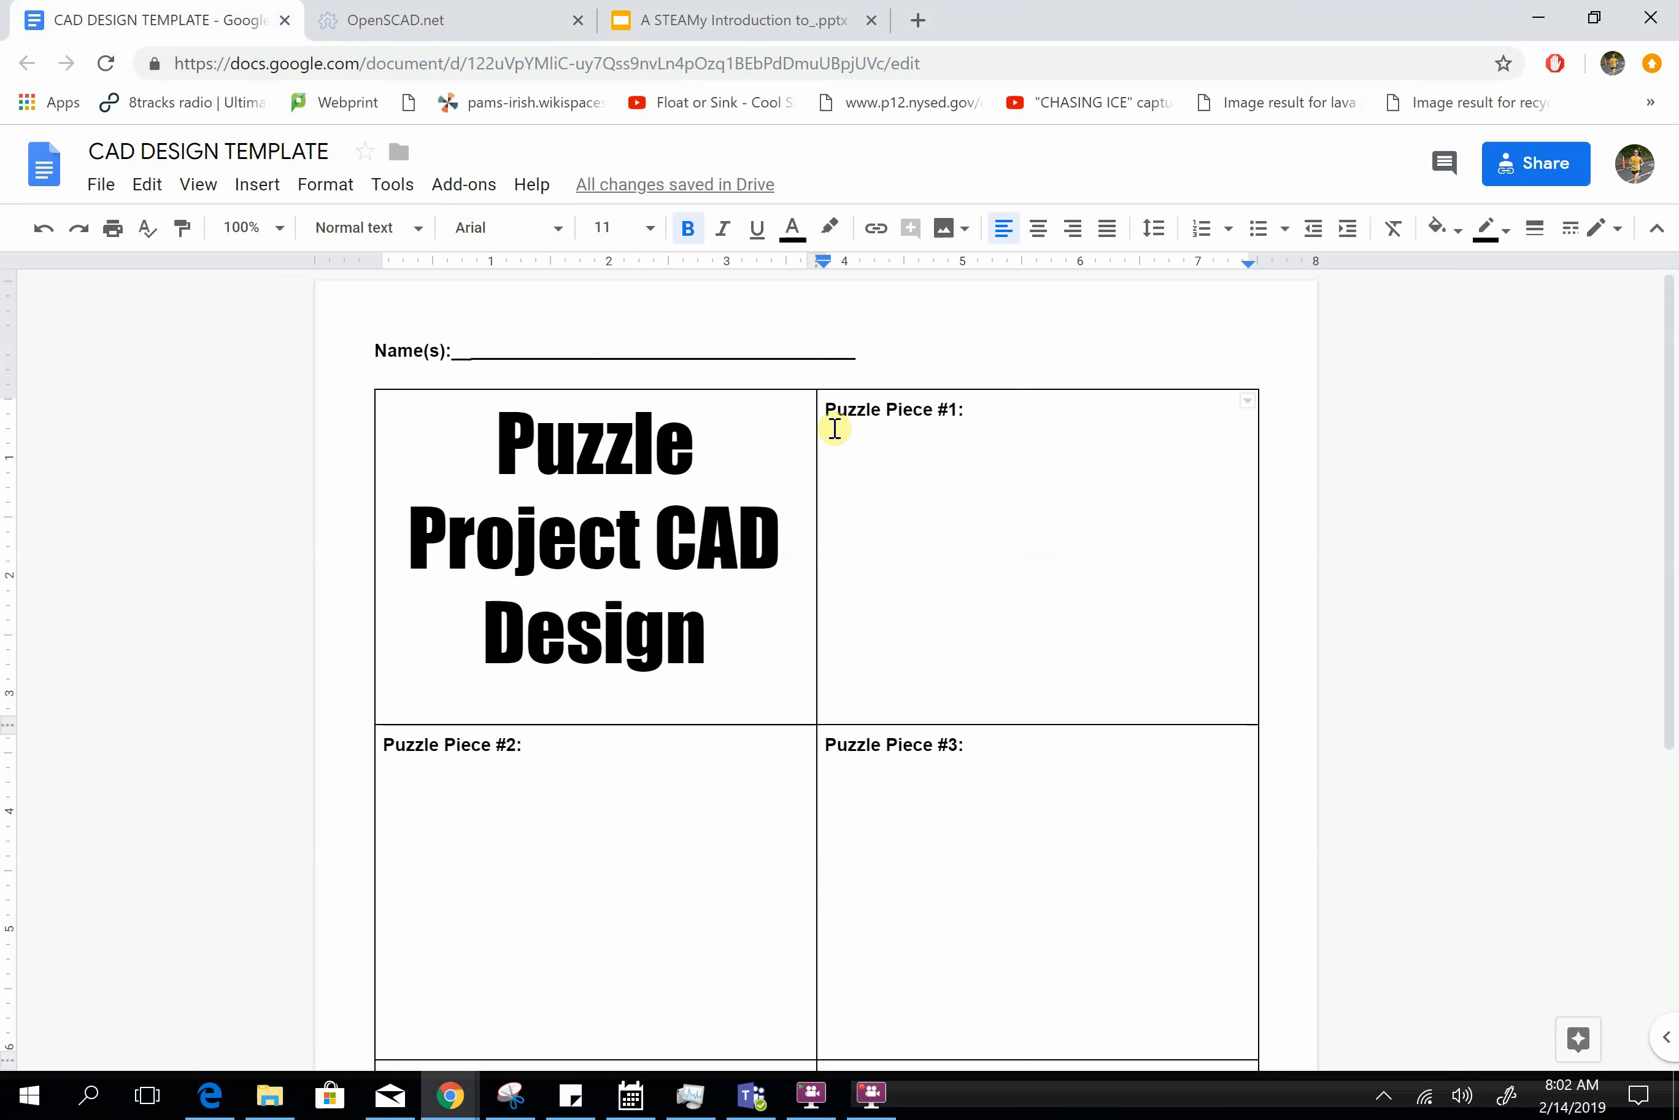
{"action": "key", "text": "ctrl+v"}
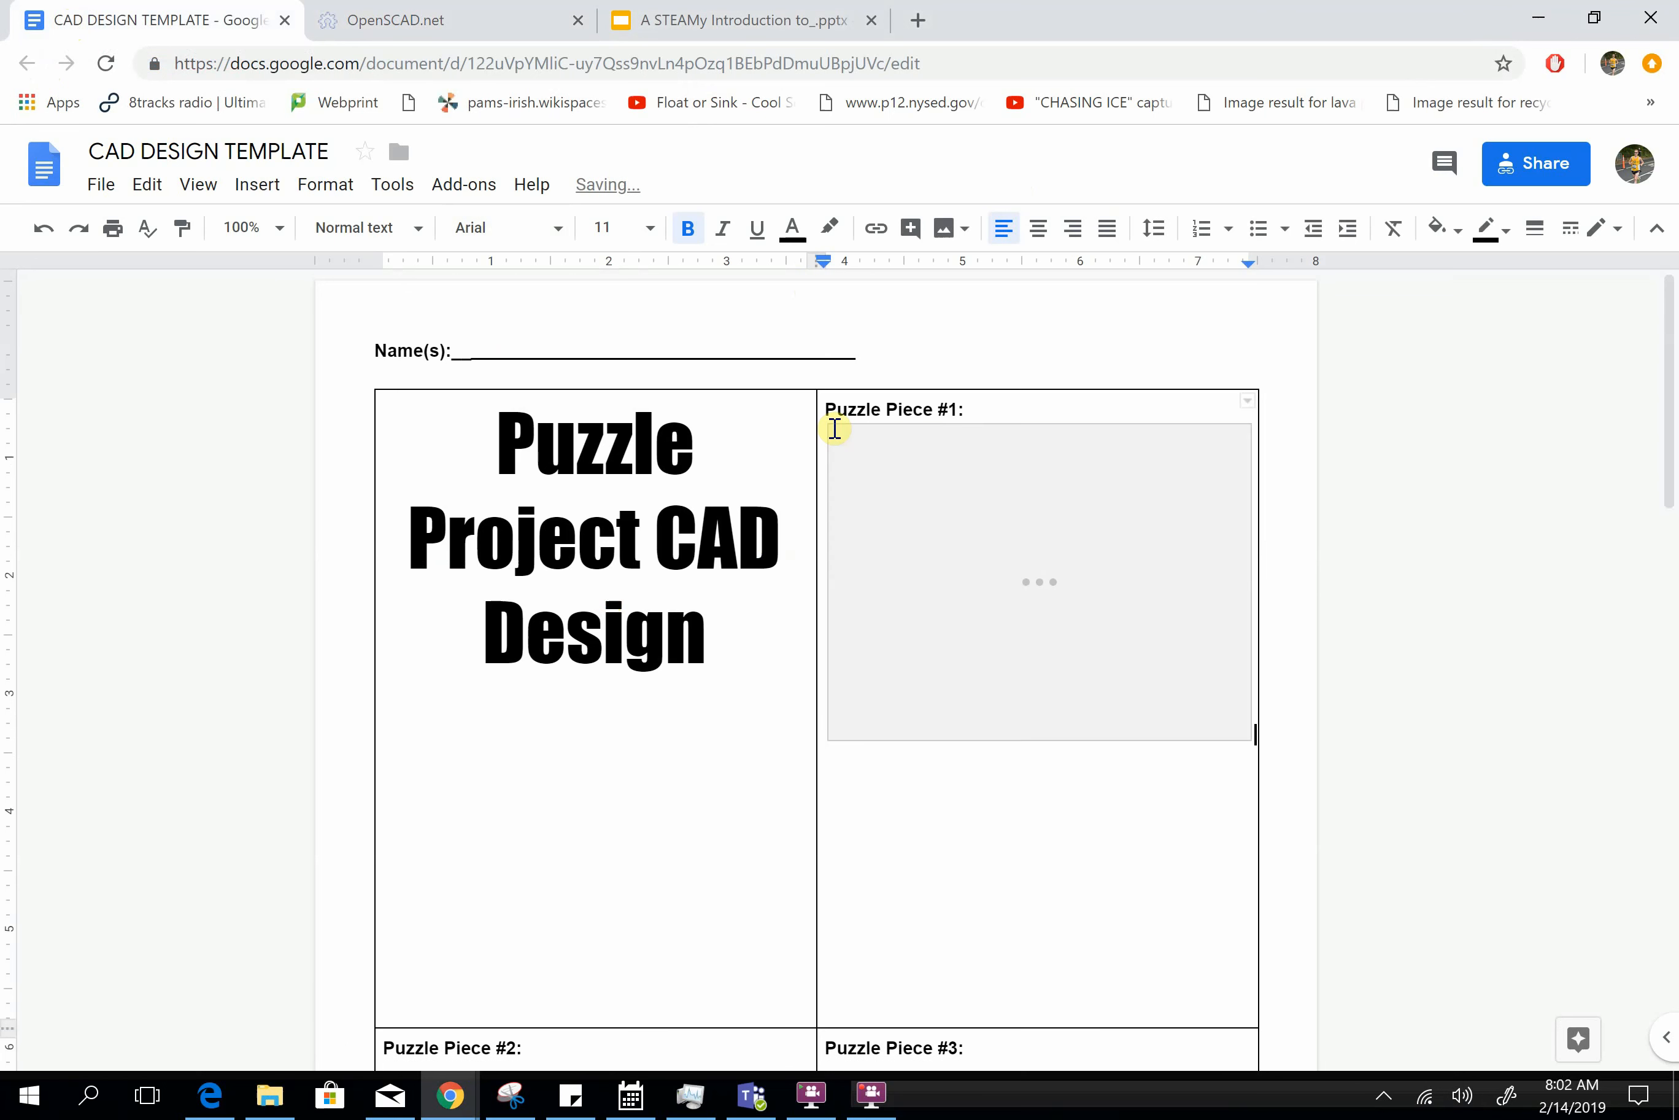
Remove the surplus blank lines beneath the pasted image in the Puzzle Piece #1 cell to shorten the table row.
{"action": "right_click", "coordinate": [1093, 1009]}
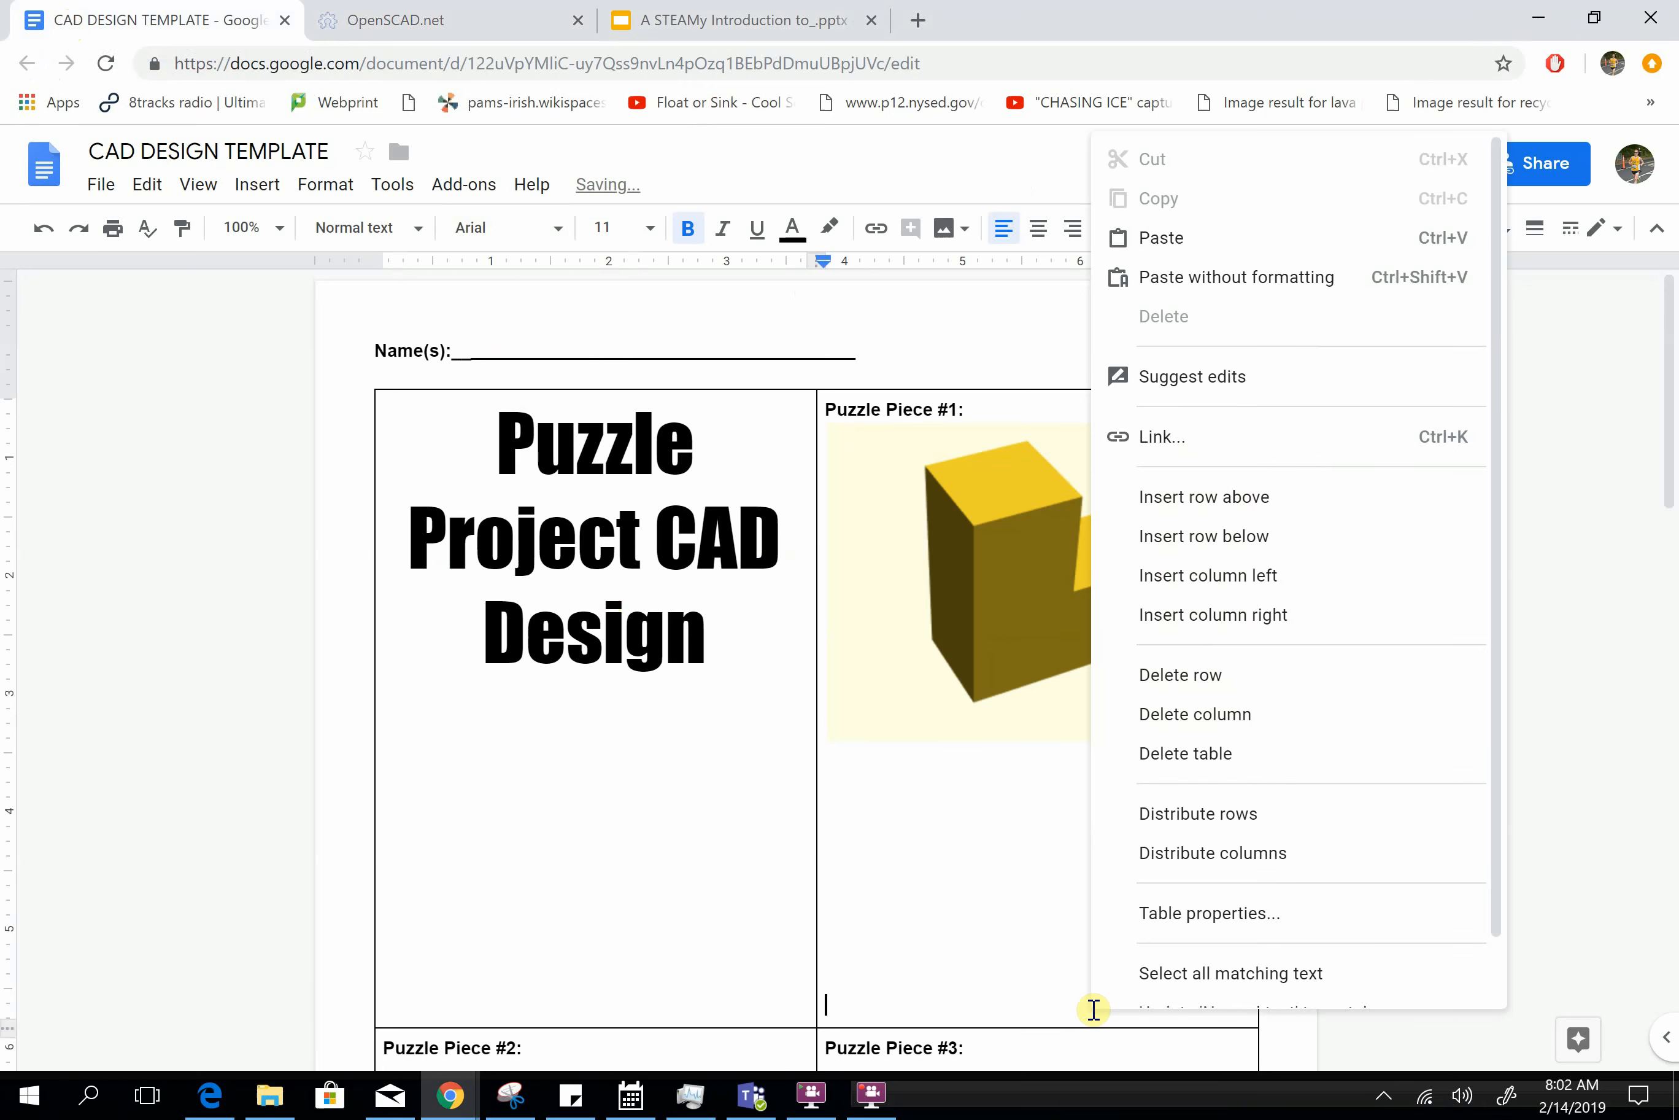
{"action": "key", "text": "Escape"}
{"action": "key", "text": "BackSpace"}
{"action": "key", "text": "BackSpace"}
{"action": "key", "text": "BackSpace"}
{"action": "key", "text": "BackSpace"}
{"action": "key", "text": "BackSpace"}
{"action": "key", "text": "BackSpace"}
{"action": "key", "text": "BackSpace"}
{"action": "key", "text": "BackSpace"}
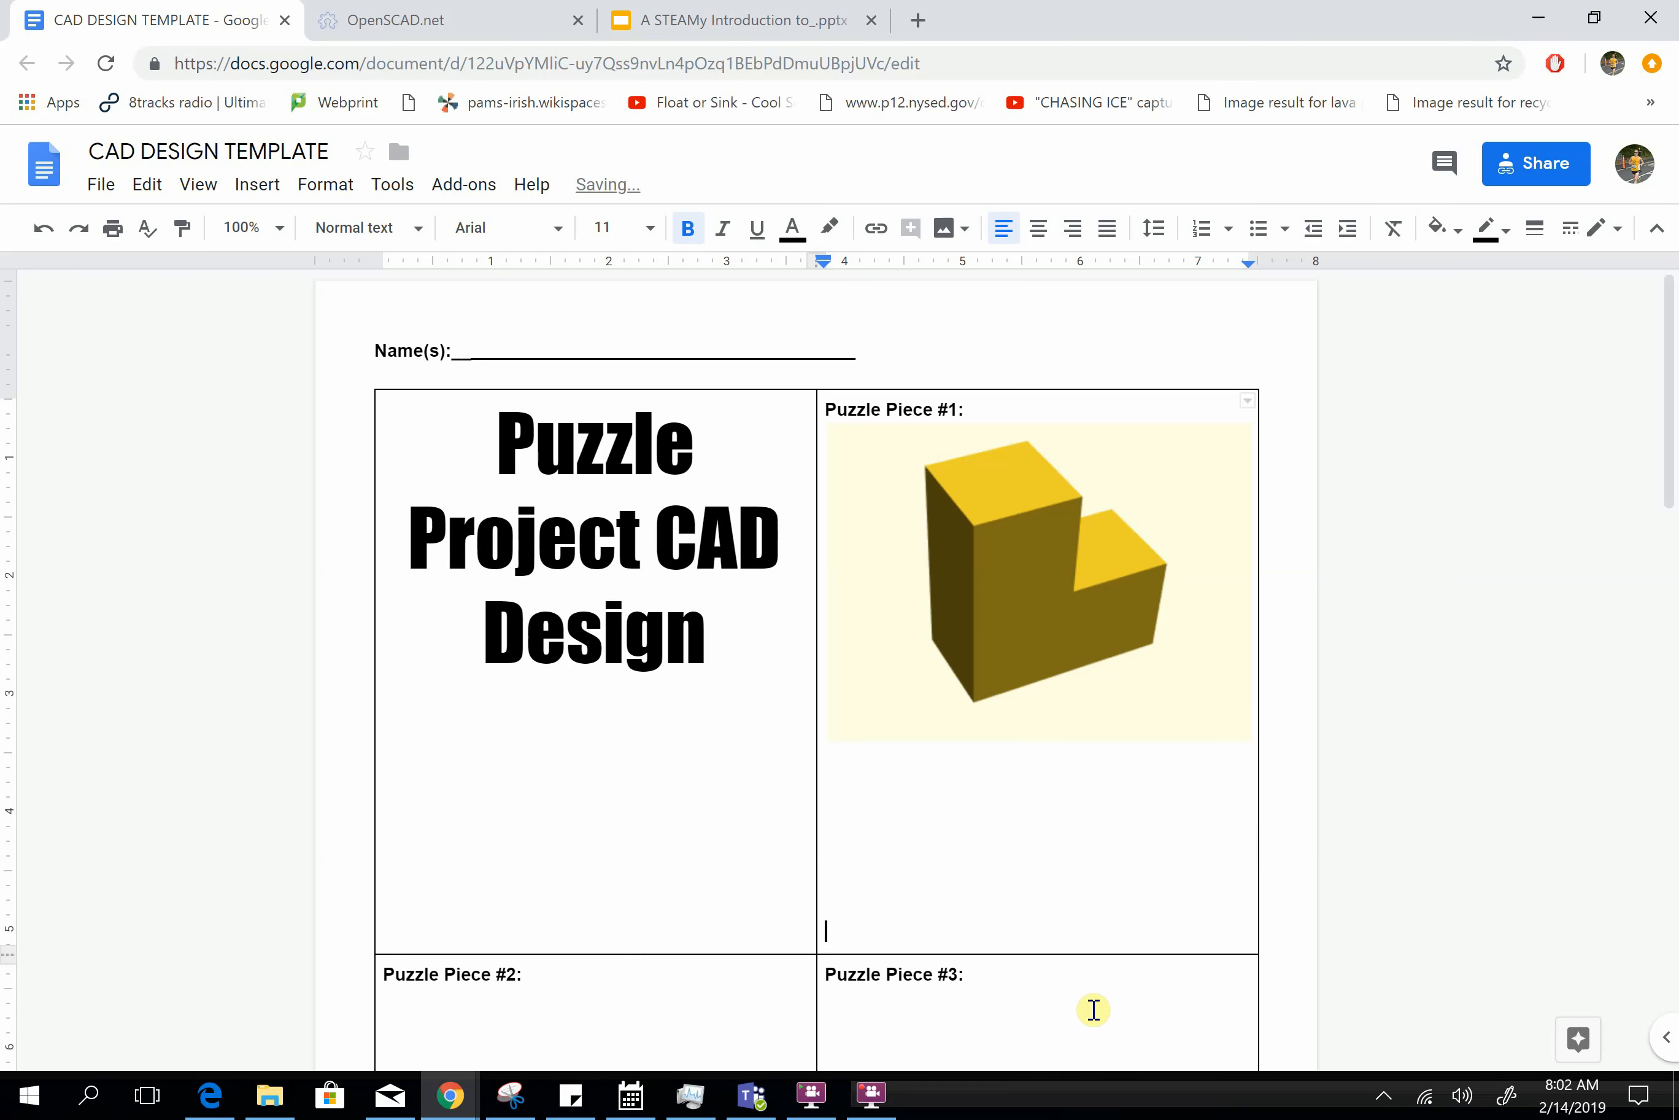
{"action": "key", "text": "BackSpace"}
{"action": "key", "text": "BackSpace"}
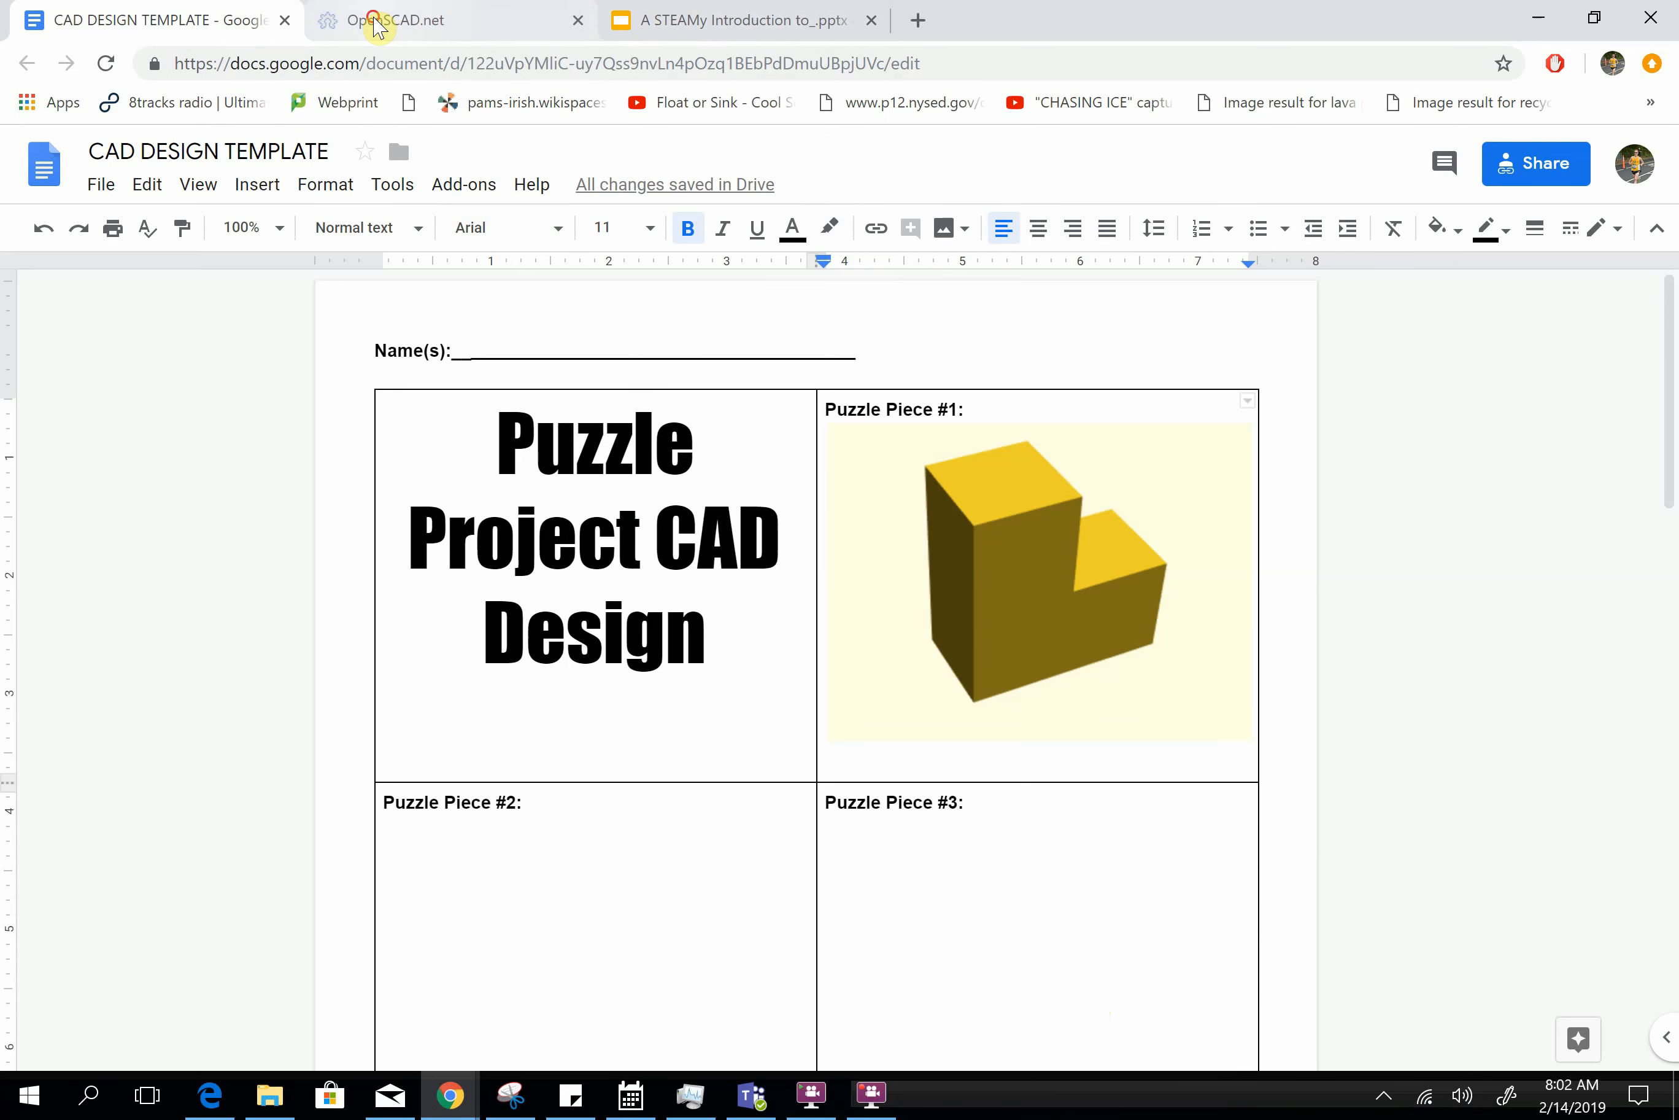
Switch to OpenSCAD.net and show the axes in the model view again.
{"action": "left_click", "coordinate": [423, 21]}
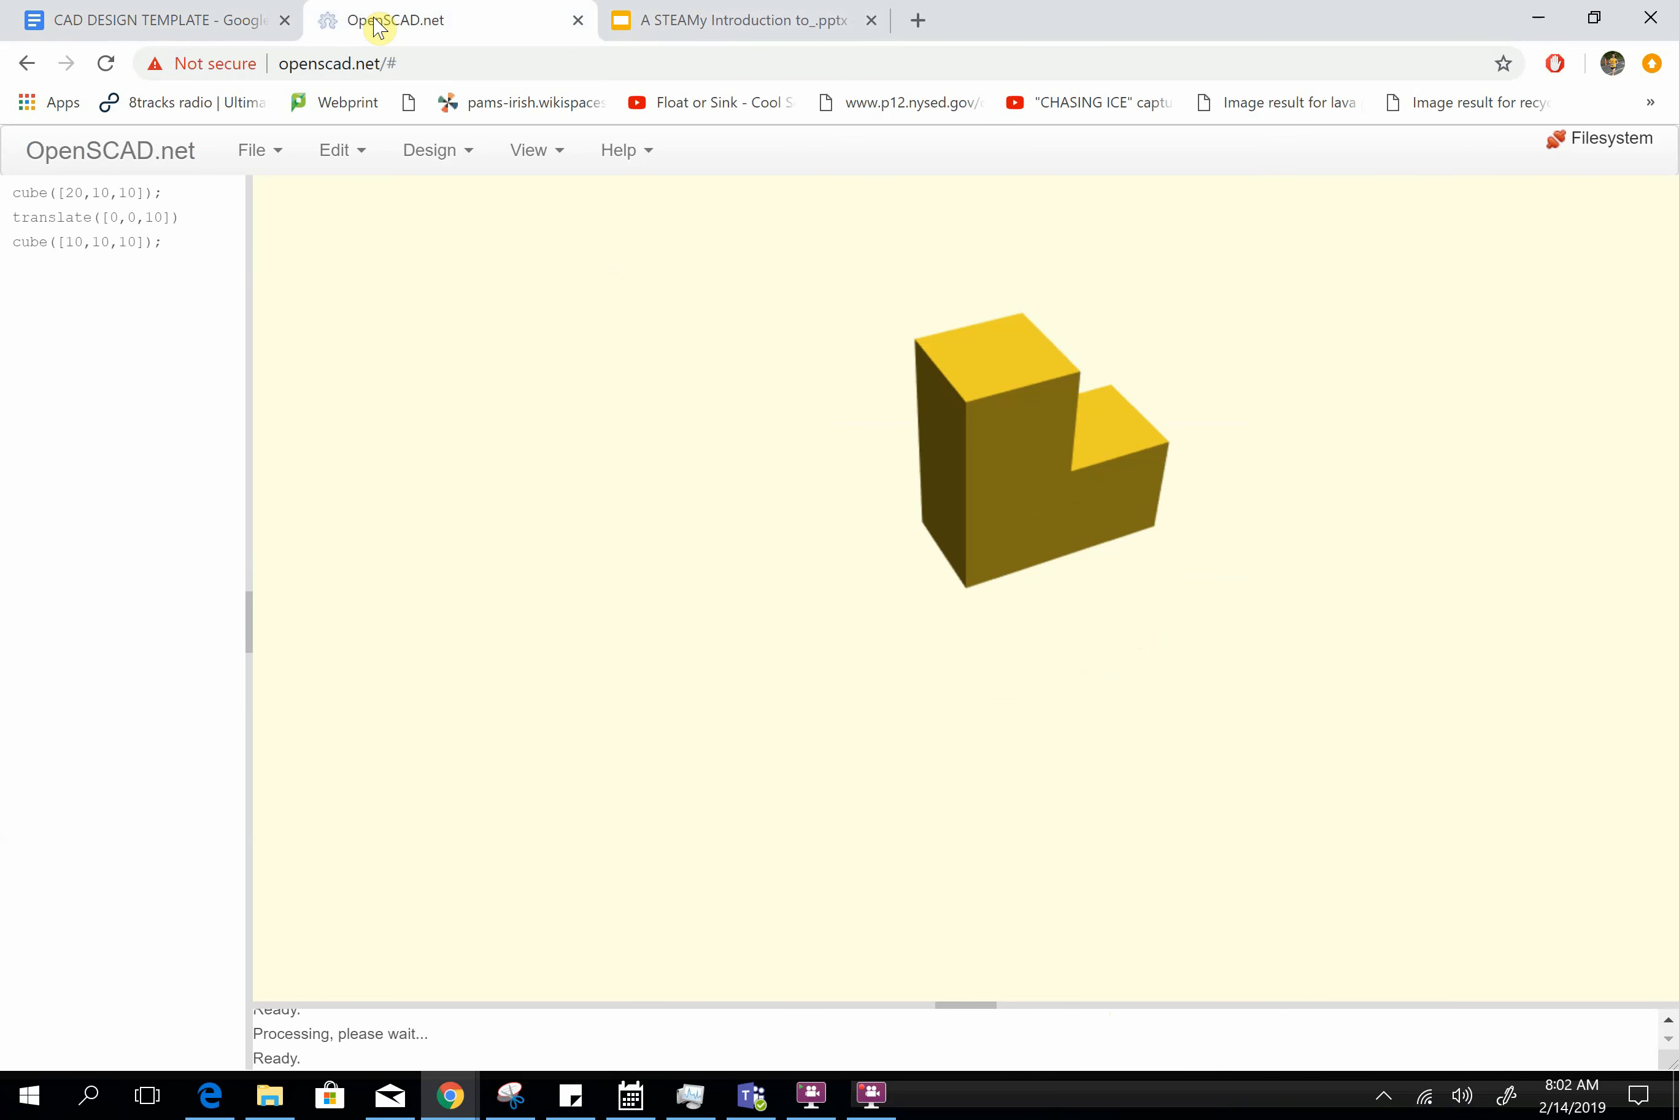
{"action": "left_click", "coordinate": [547, 162]}
{"action": "left_click", "coordinate": [505, 200]}
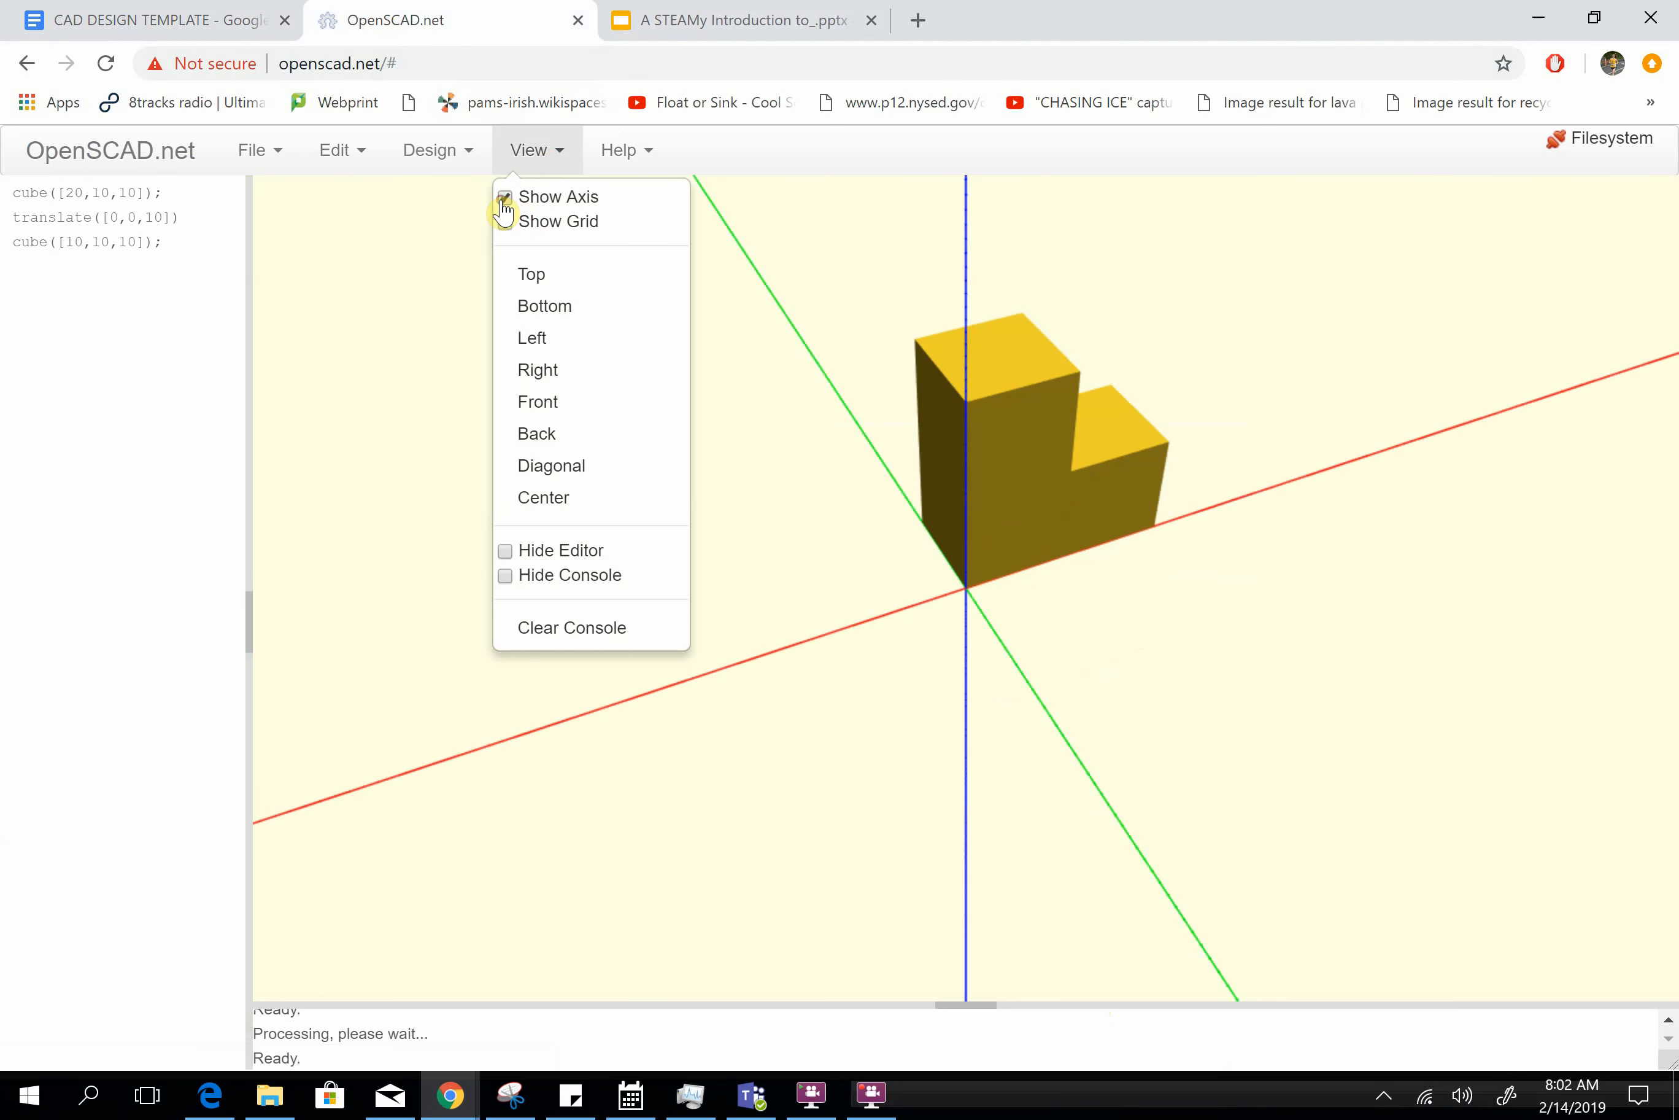
Delete the translate line and the second cube line from the code, keeping only the first cube.
{"action": "left_click", "coordinate": [188, 249]}
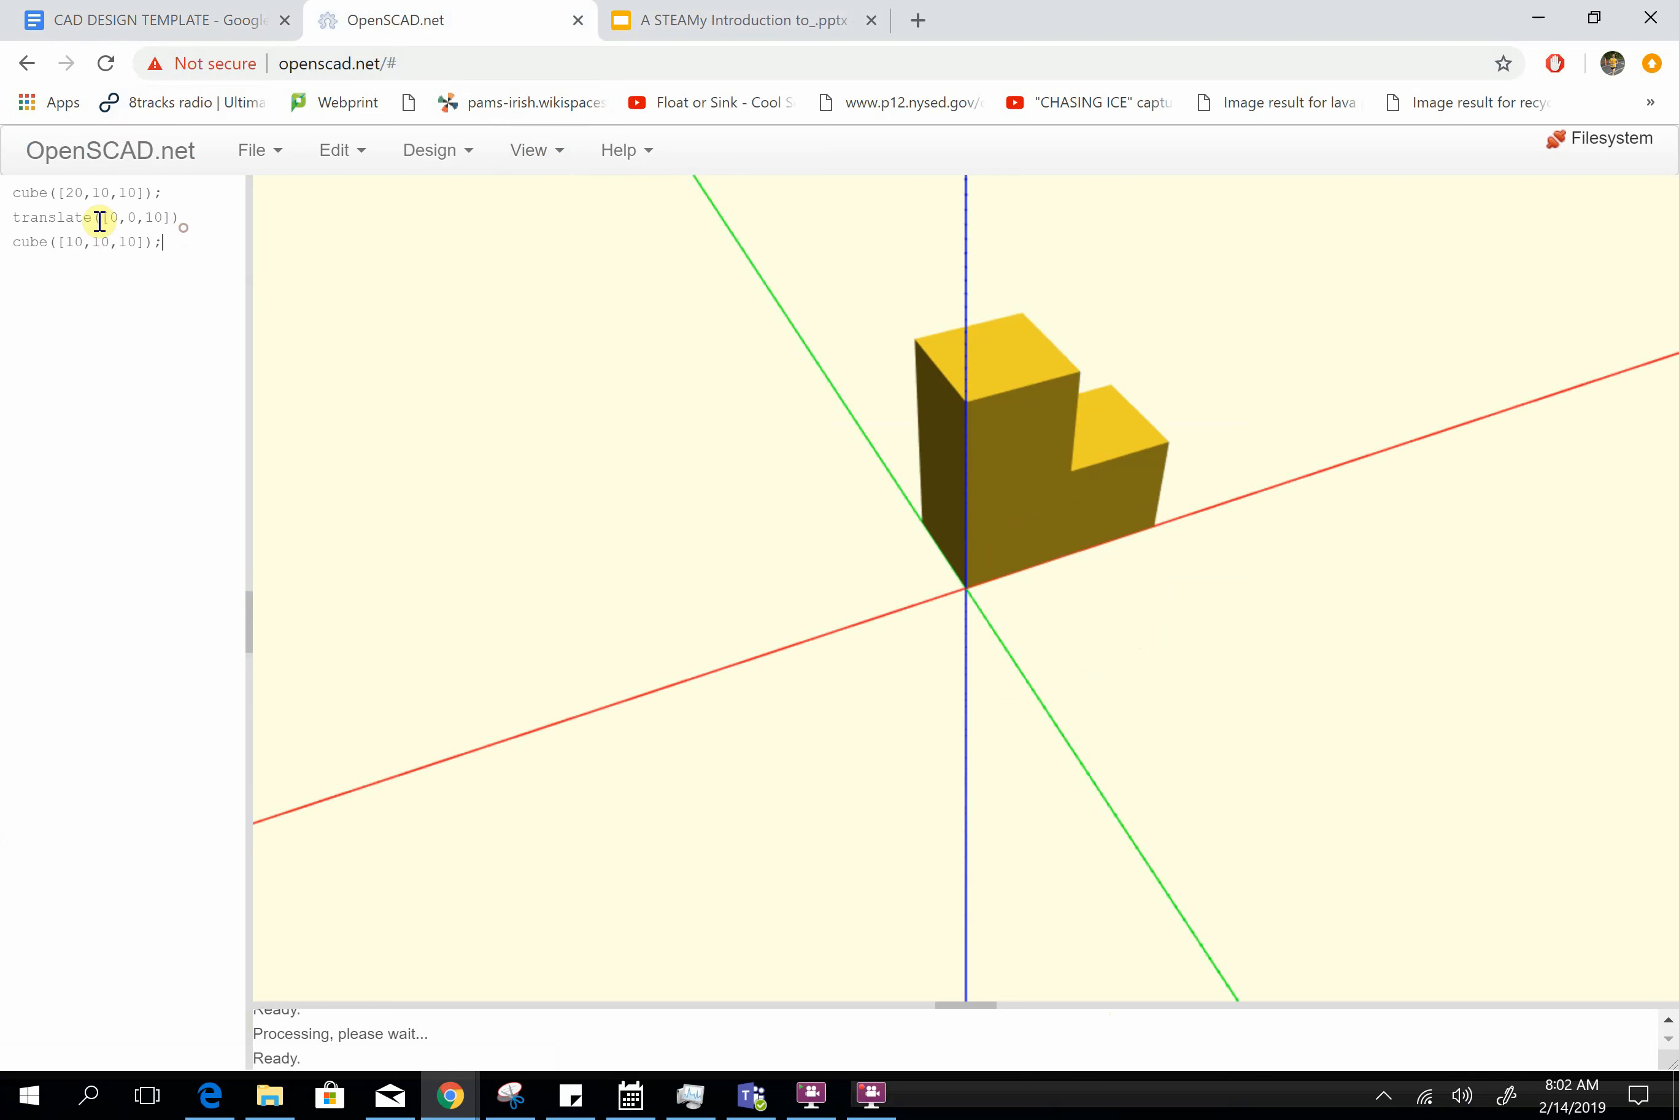
{"action": "left_click", "coordinate": [4, 208], "text": "shift"}
{"action": "key", "text": "BackSpace"}
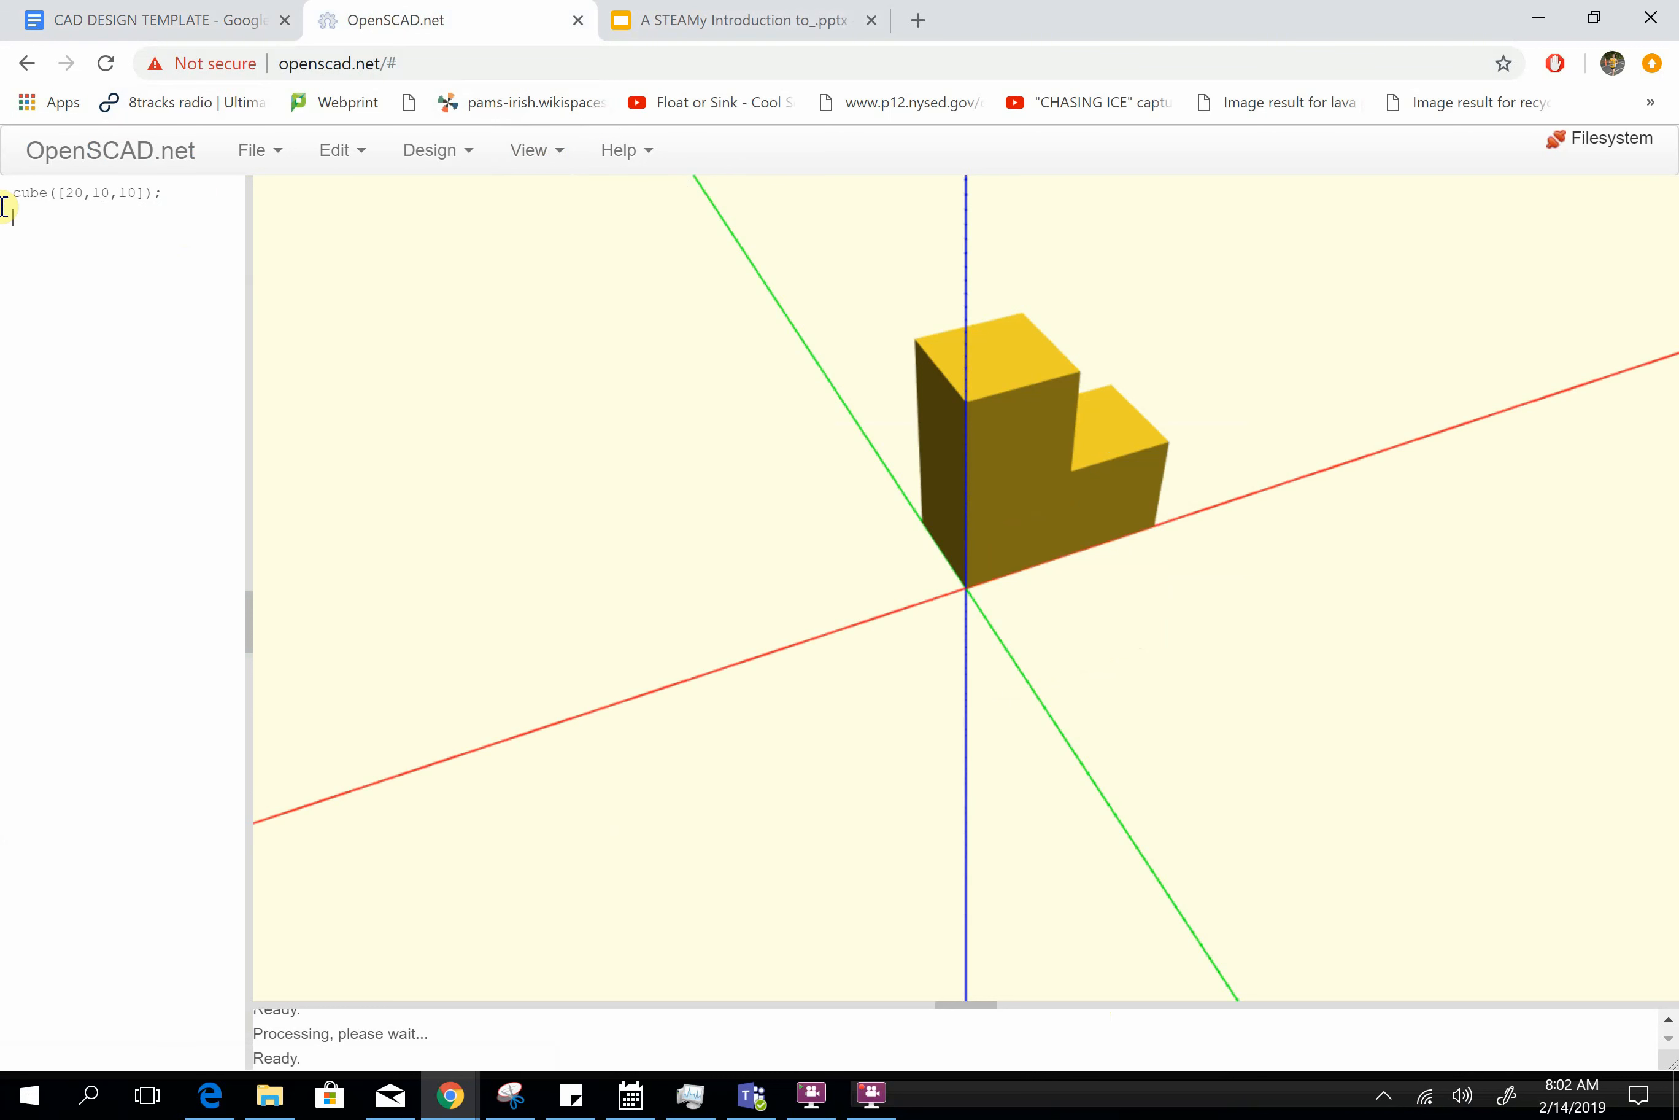
Change the remaining cube's dimensions to [10,10,10] and recompile the model.
{"action": "left_click", "coordinate": [76, 190]}
{"action": "key", "text": "BackSpace"}
{"action": "left_click", "coordinate": [452, 160]}
{"action": "left_click", "coordinate": [463, 224]}
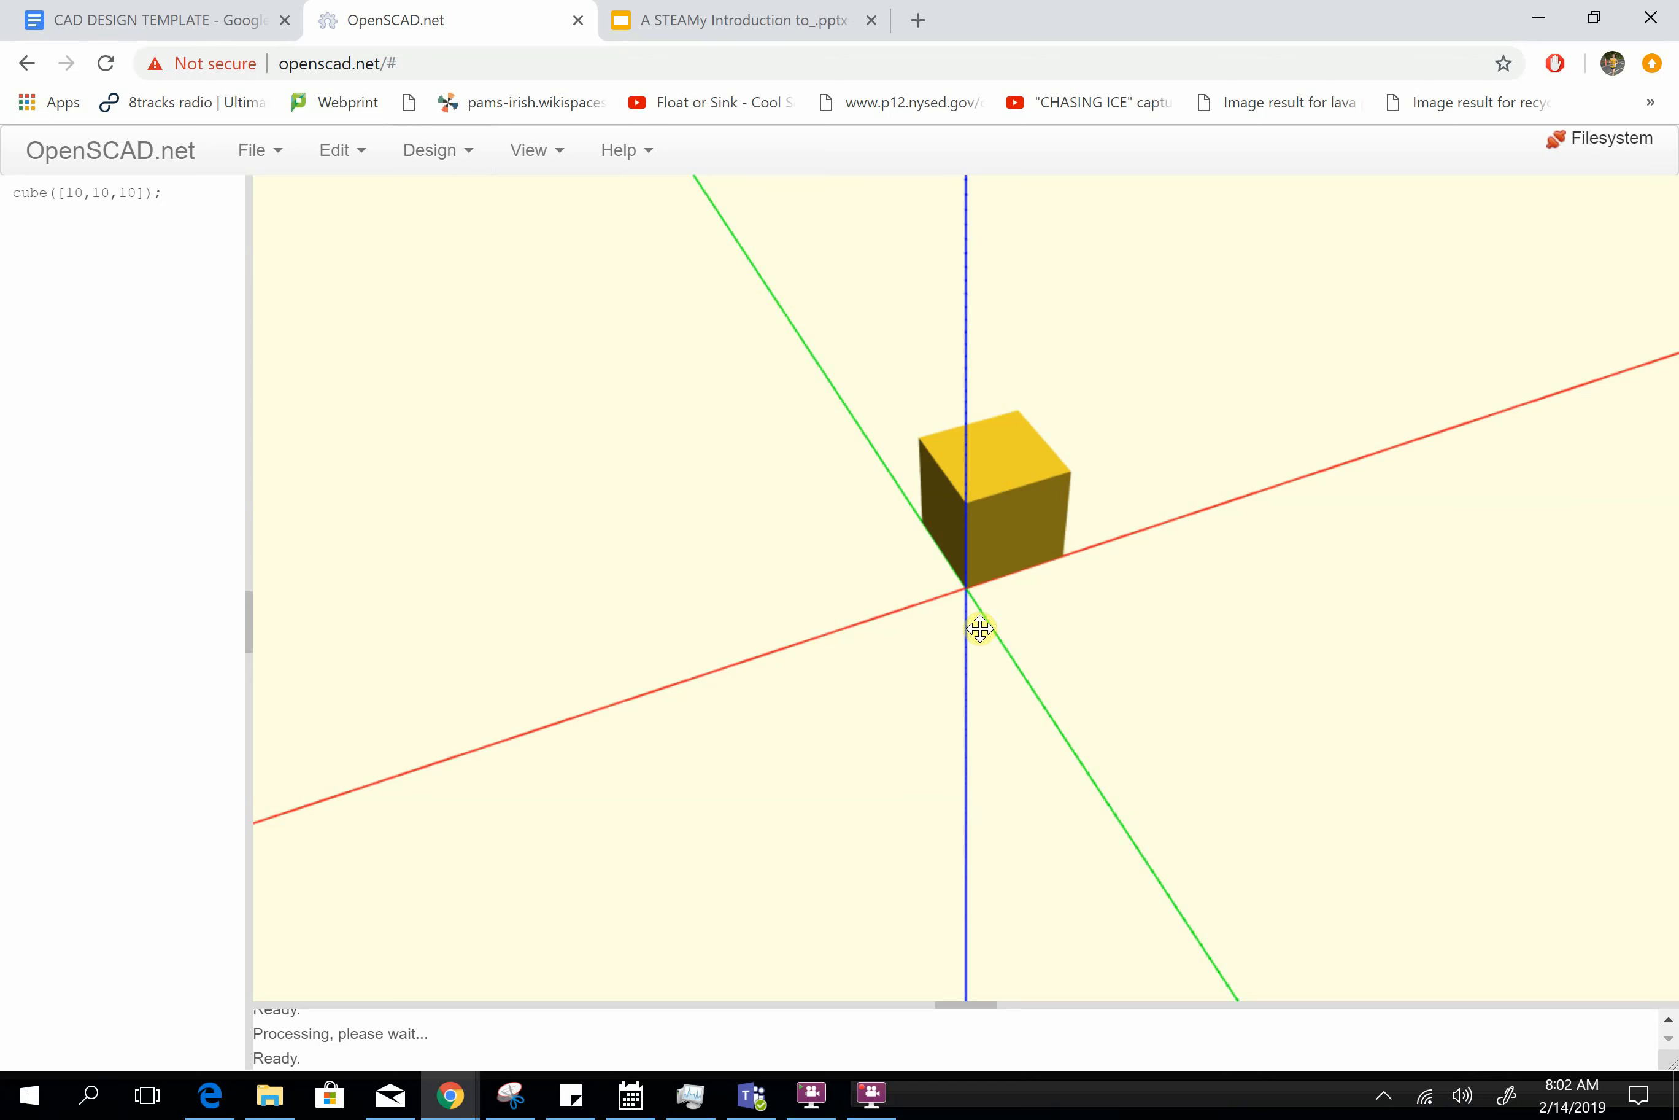